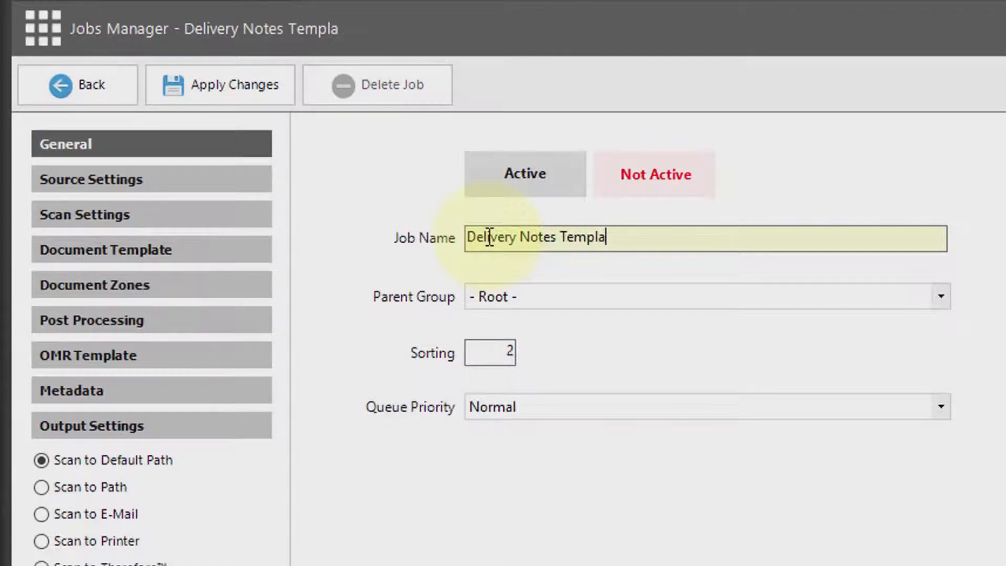
Name the job Delivery Notes Template and limit its PDF / image import to the folder C:\Scans\Delivery Notes.
{"action": "double_click", "coordinate": [568, 237]}
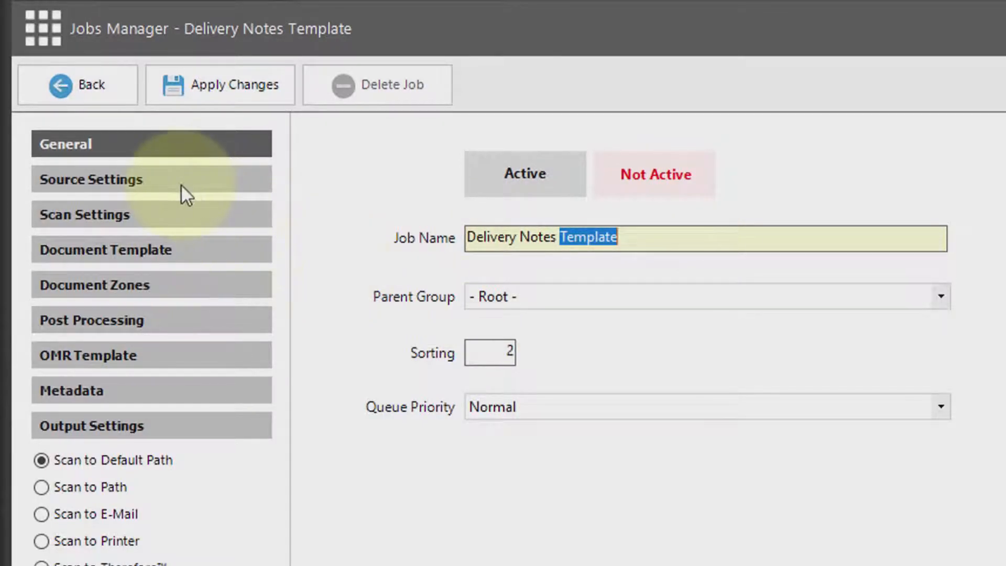
{"action": "left_click", "coordinate": [135, 178]}
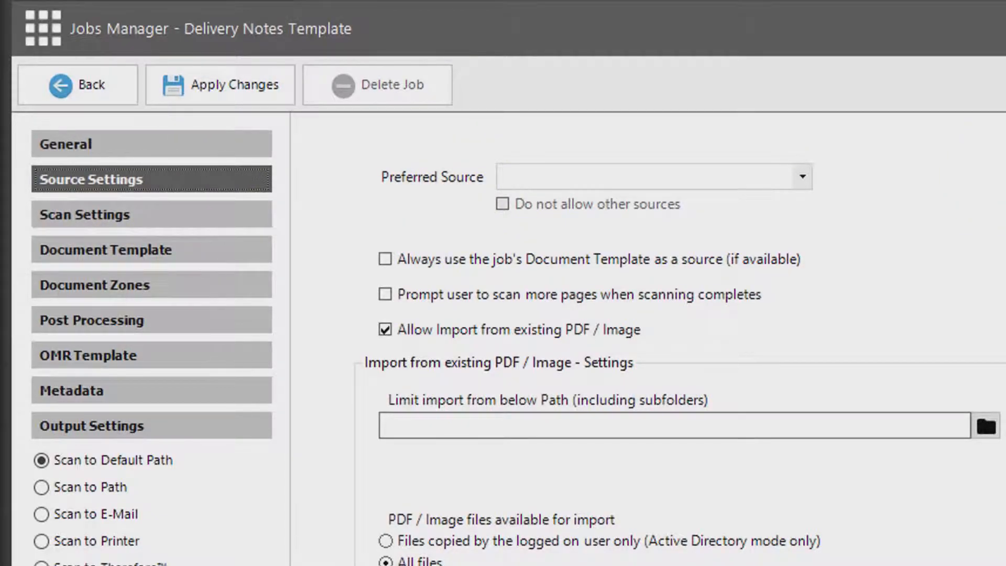
{"action": "left_click", "coordinate": [979, 426]}
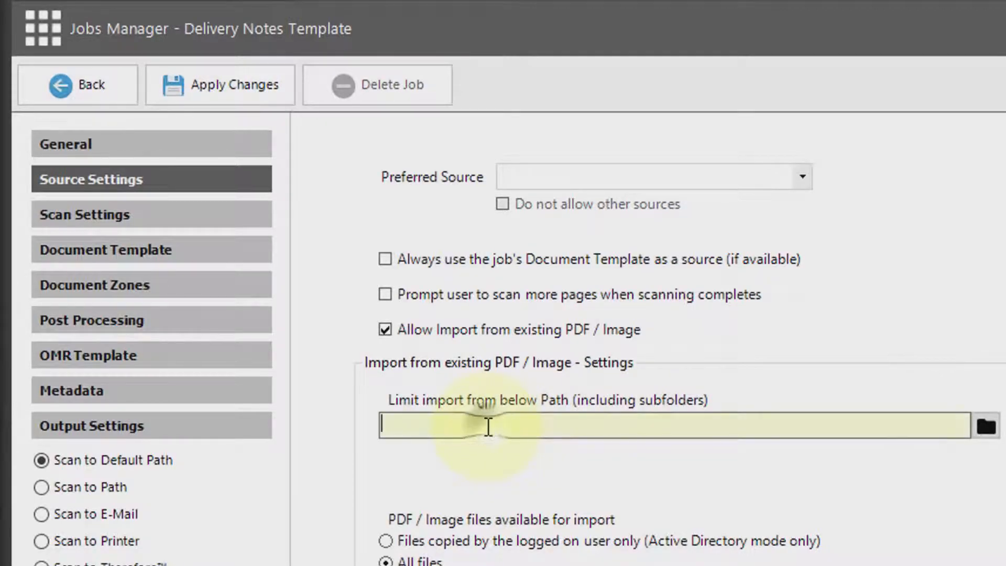
{"action": "left_click", "coordinate": [987, 430]}
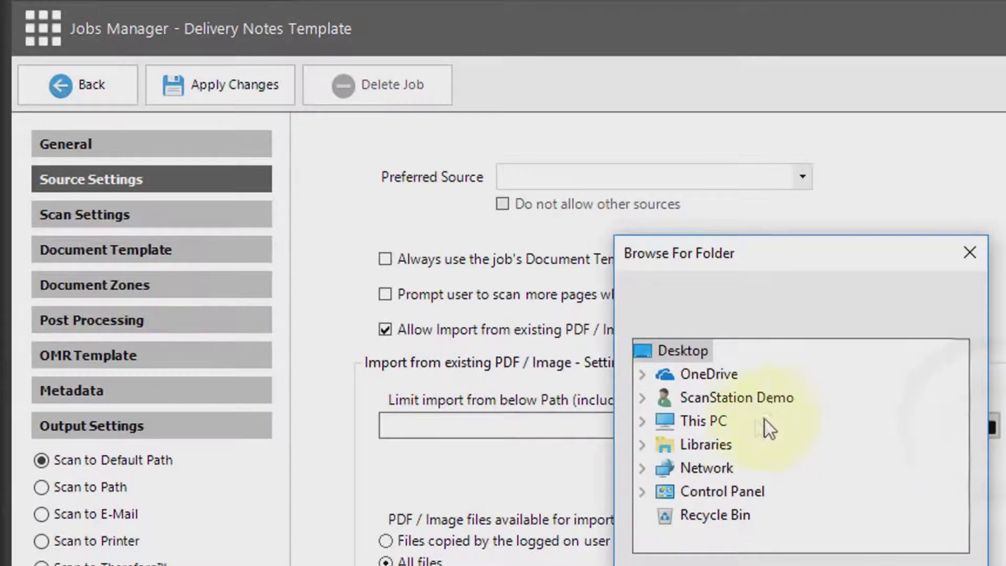
{"action": "double_click", "coordinate": [705, 422]}
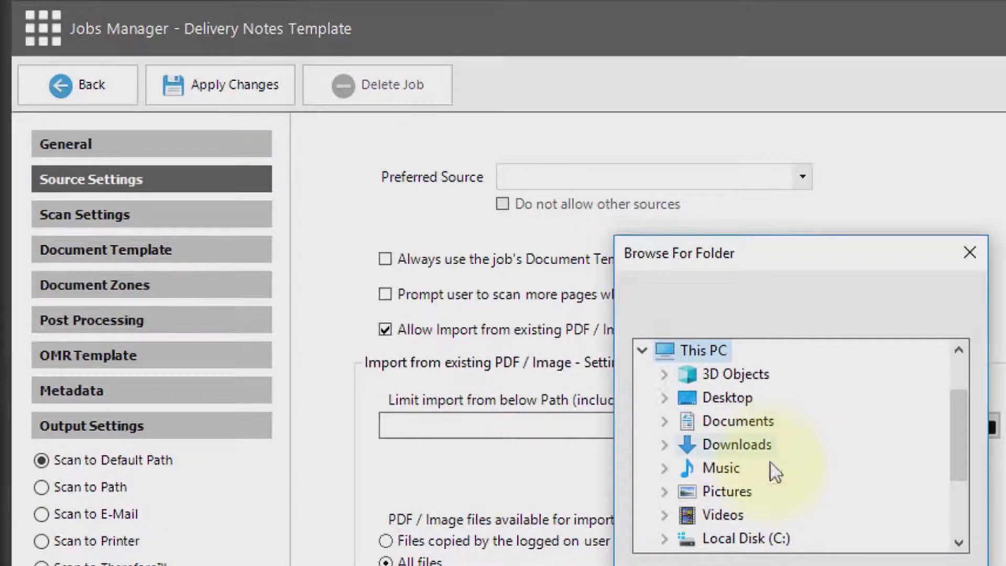
{"action": "double_click", "coordinate": [750, 538]}
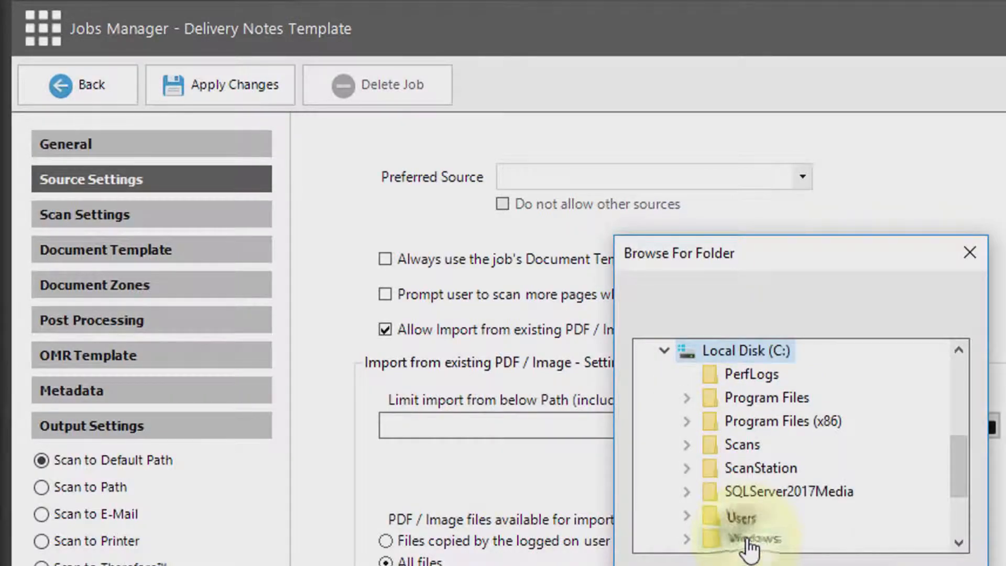
{"action": "double_click", "coordinate": [749, 451]}
{"action": "left_click", "coordinate": [805, 471]}
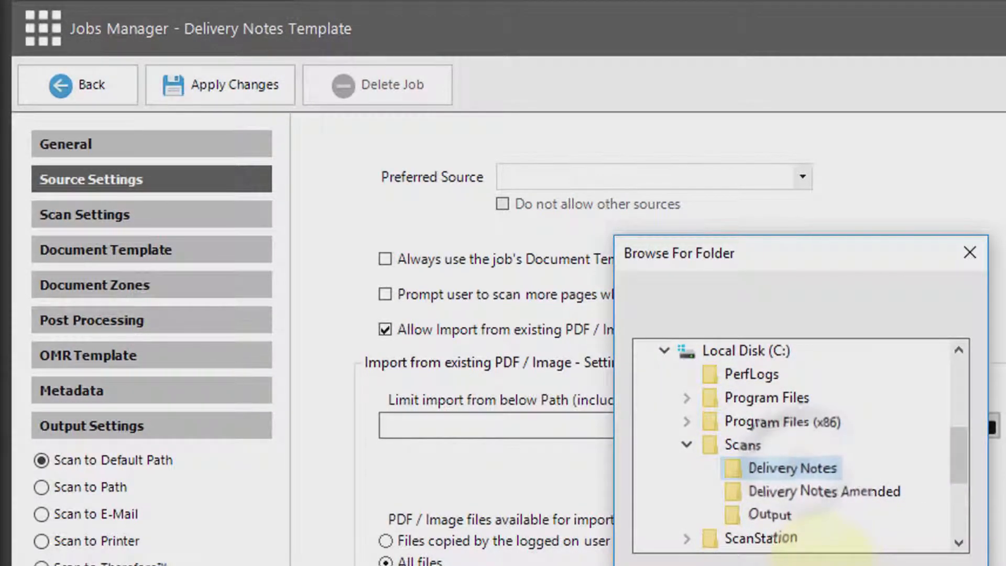
{"action": "left_click", "coordinate": [859, 555]}
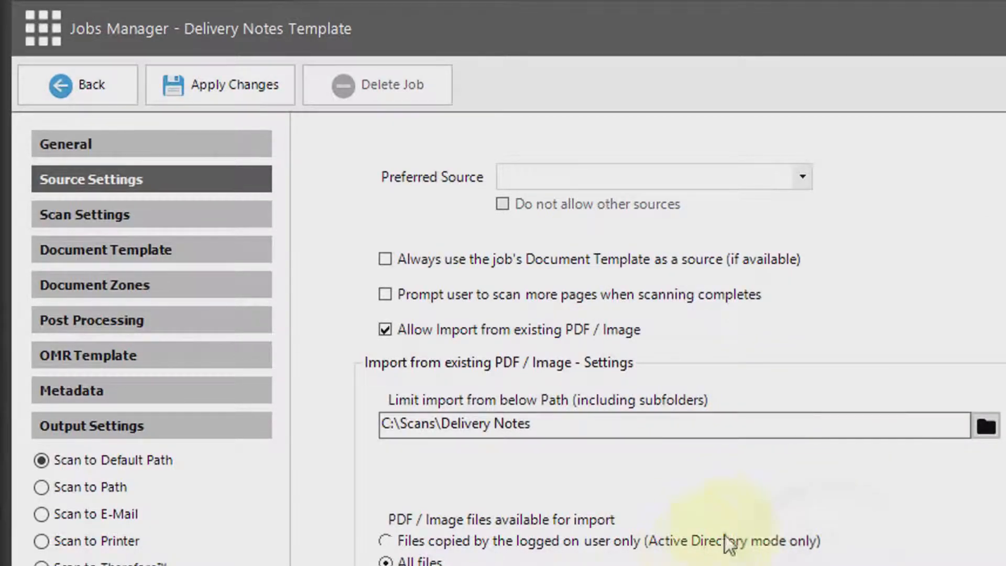
{"action": "left_click", "coordinate": [83, 216]}
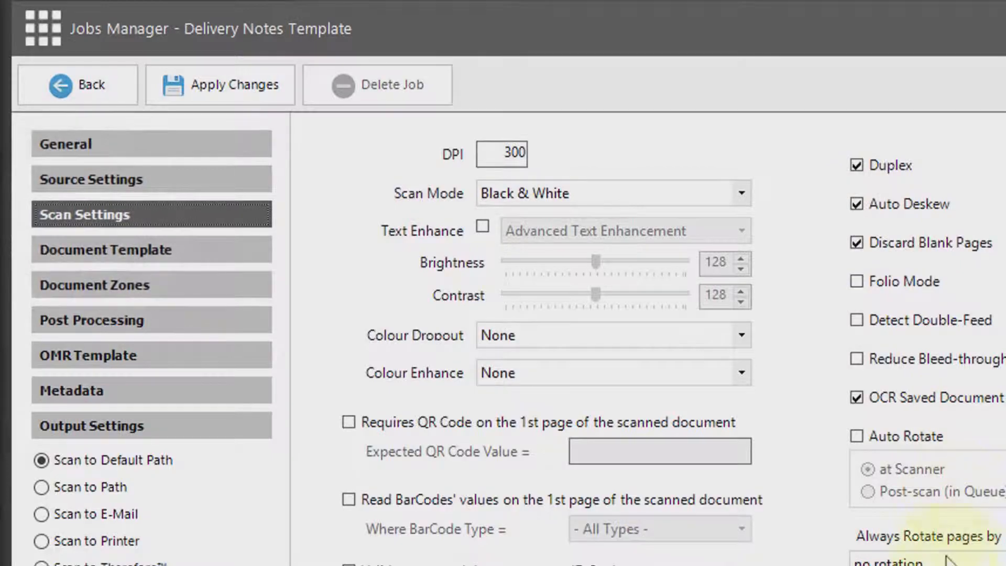
{"action": "left_click", "coordinate": [115, 251]}
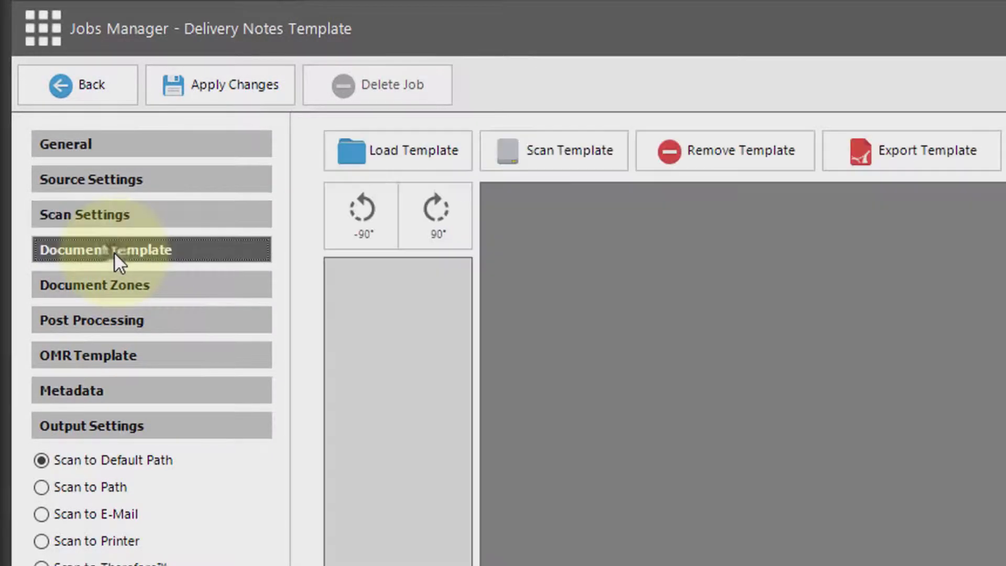
{"action": "left_click", "coordinate": [392, 152]}
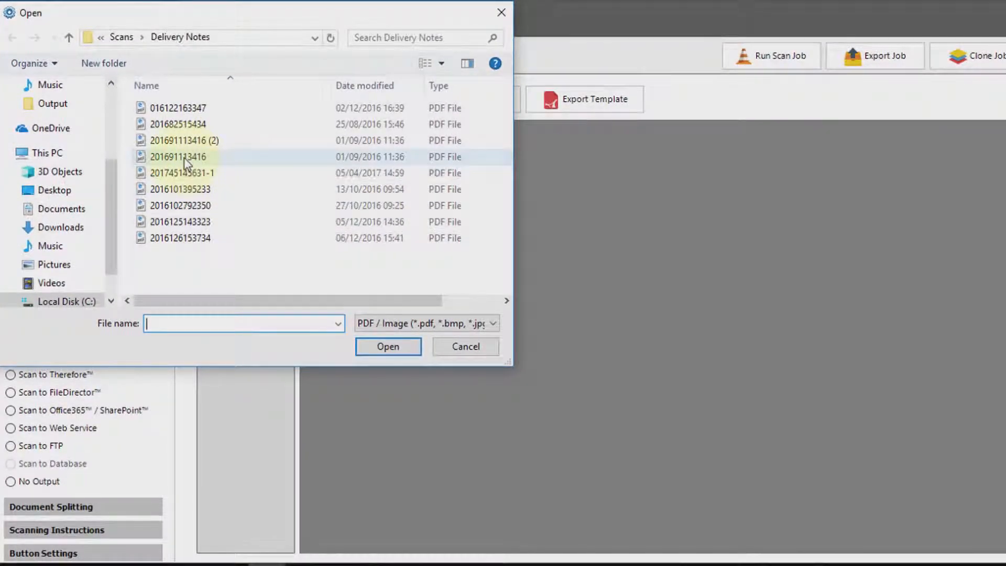
{"action": "double_click", "coordinate": [300, 235]}
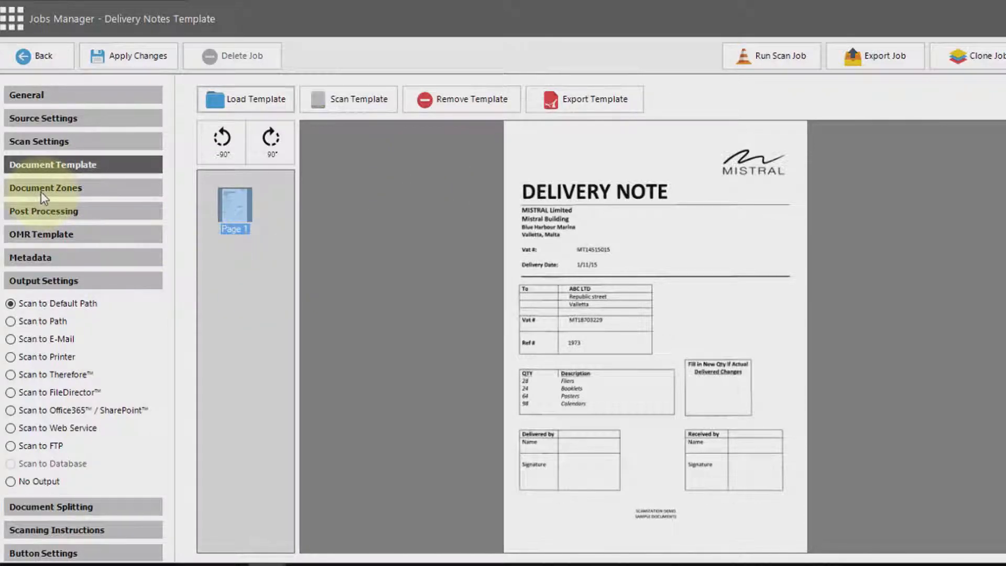
Add three main metadata fields named Client Name, Client Vat No and Delivery Ref.
{"action": "left_click", "coordinate": [35, 257]}
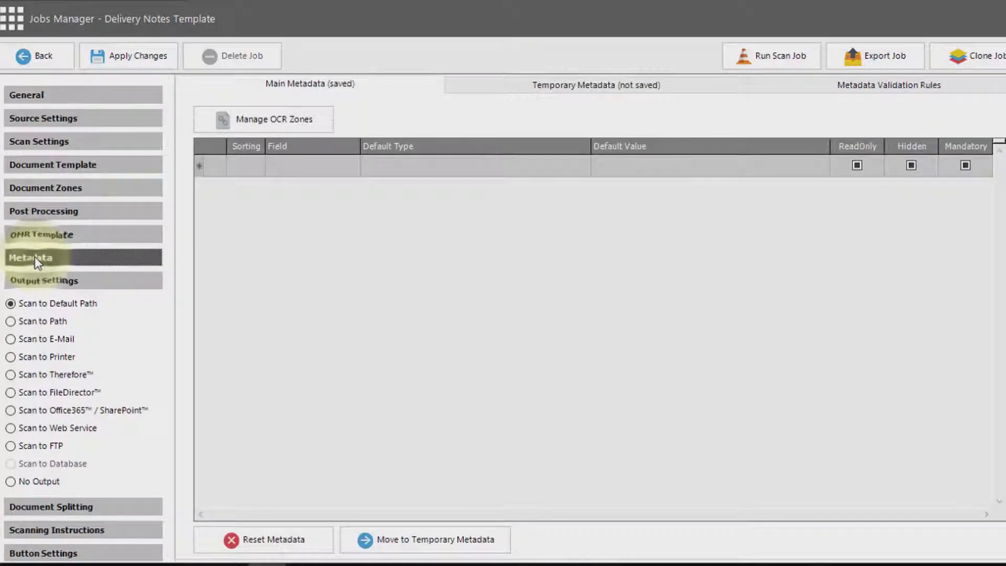
{"action": "left_click", "coordinate": [287, 166]}
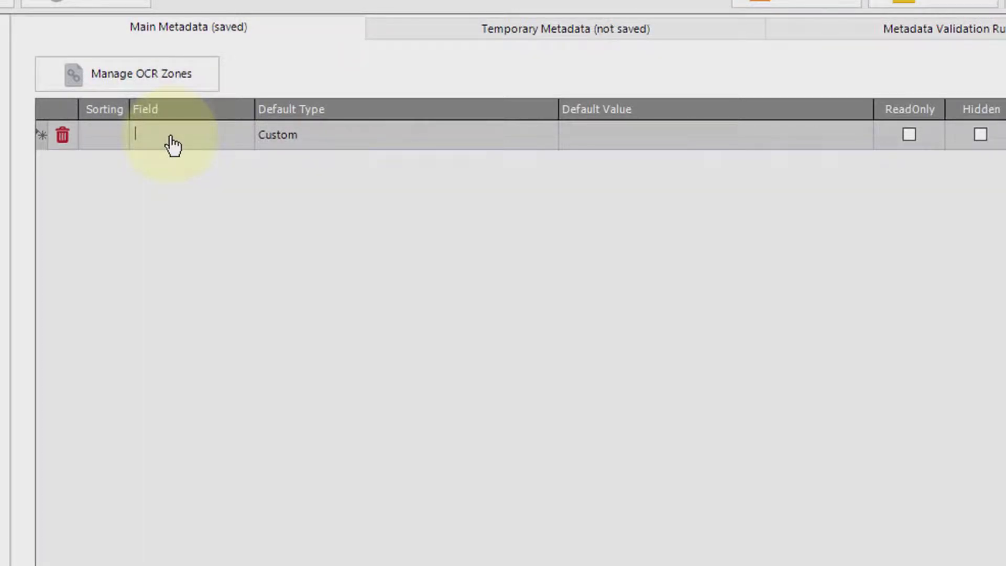
{"action": "type", "text": "Client N"}
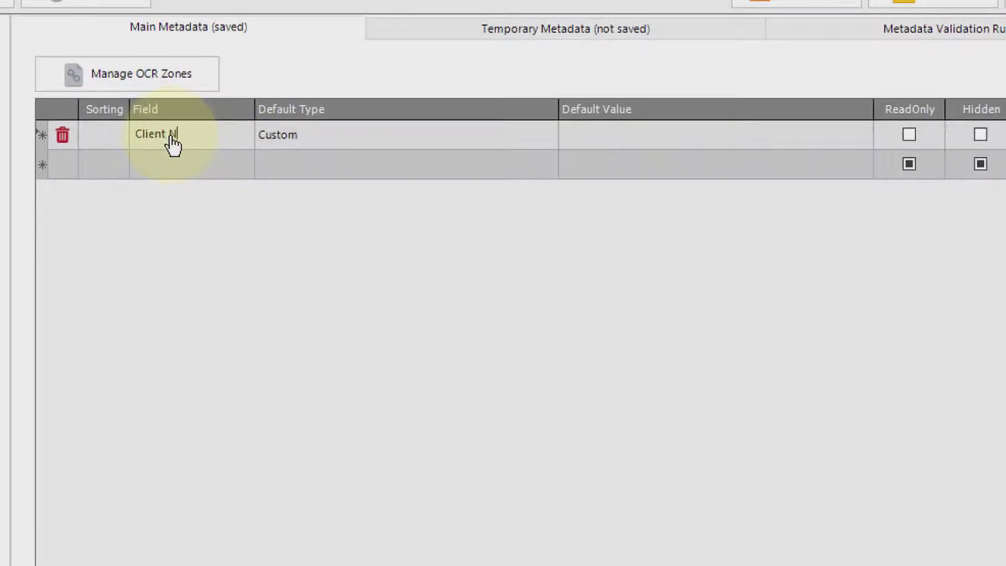
{"action": "left_click", "coordinate": [180, 173]}
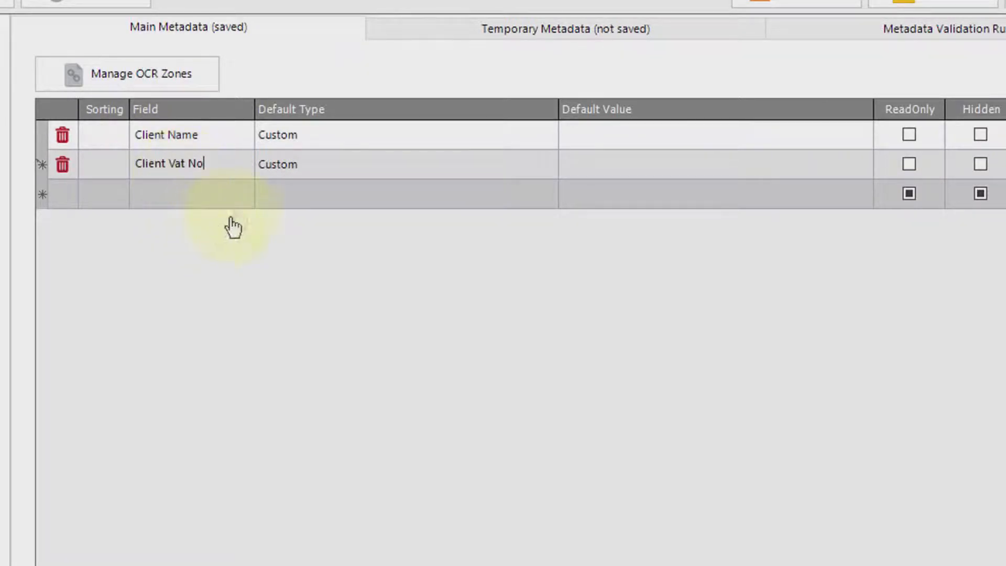
{"action": "left_click", "coordinate": [153, 201]}
{"action": "type", "text": "Delivery Ref"}
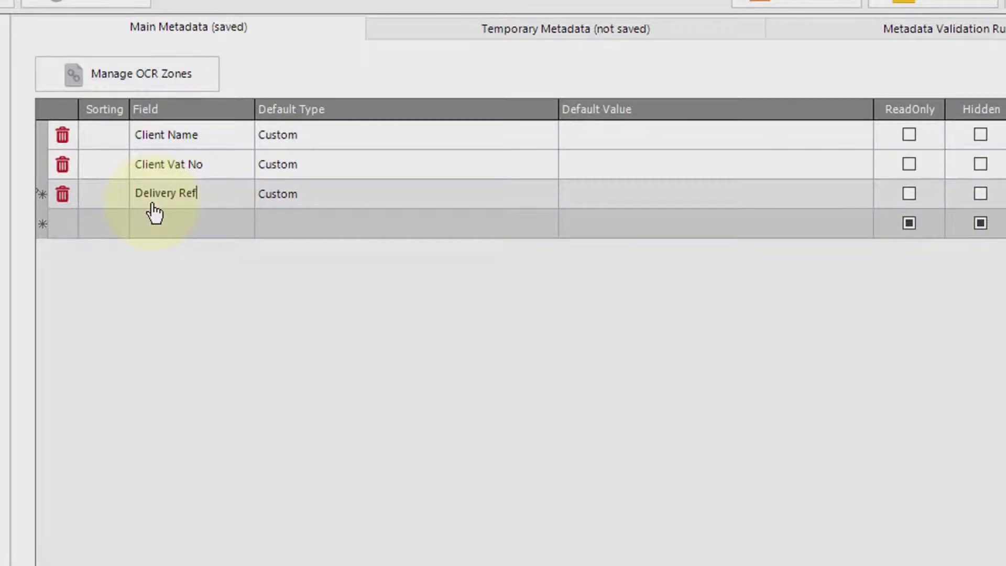
Create an OCR zone for Client Name over the ABC LTD cell of the delivery note and set its type to Text.
{"action": "left_click", "coordinate": [156, 74]}
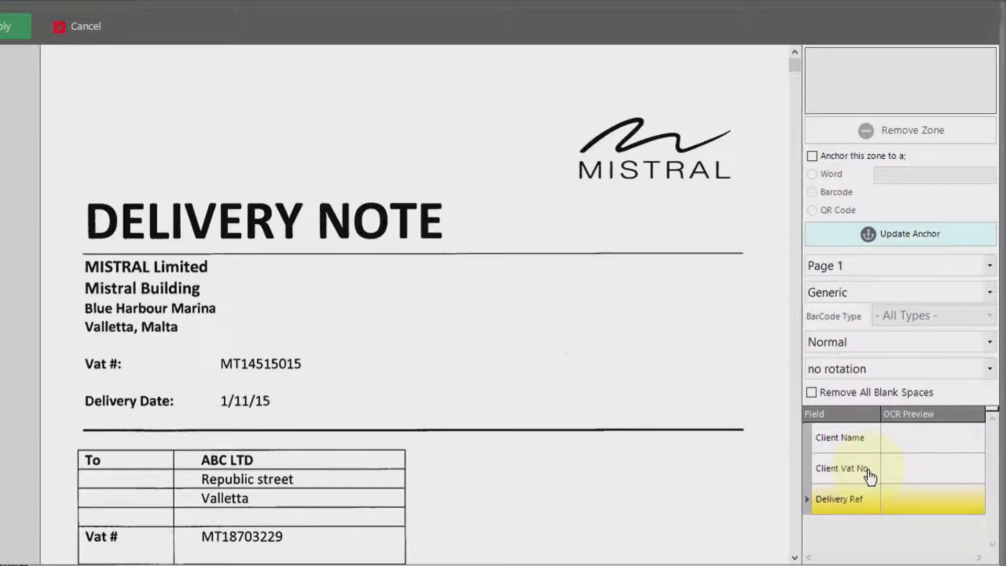
{"action": "left_click", "coordinate": [910, 446]}
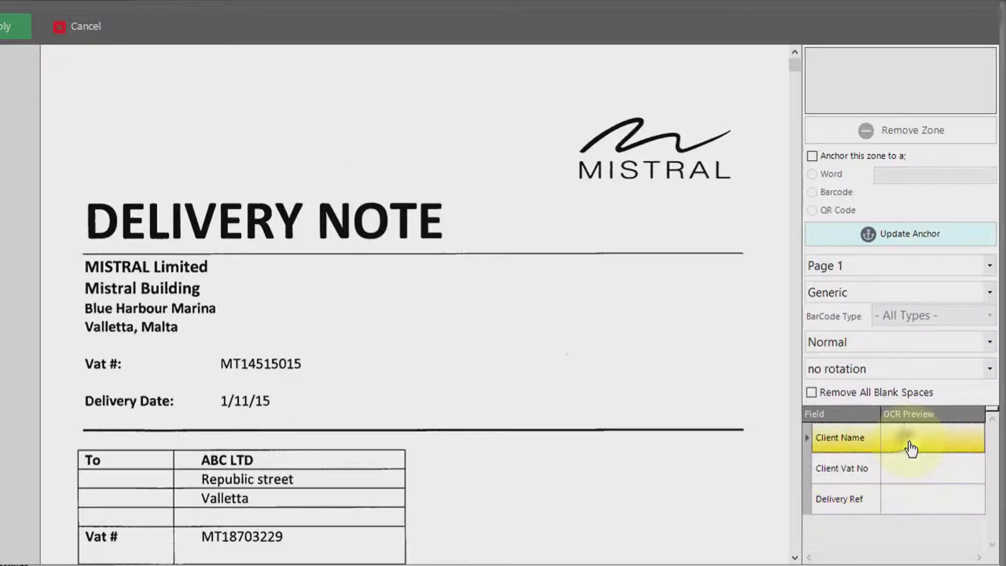
{"action": "scroll", "coordinate": [519, 371], "scroll_direction": "down", "scroll_amount": 3}
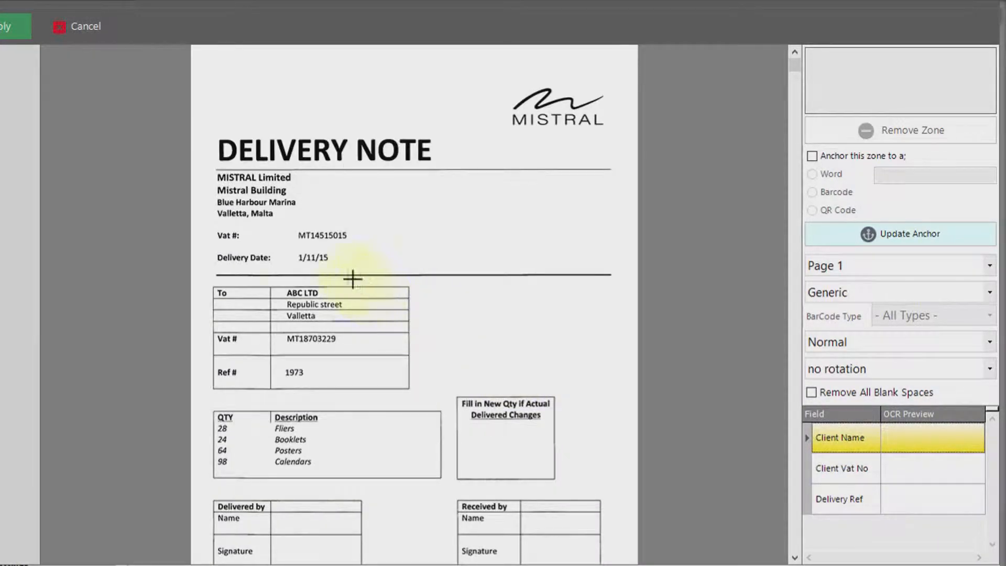
{"action": "left_click_drag", "start_coordinate": [271, 286], "coordinate": [410, 299]}
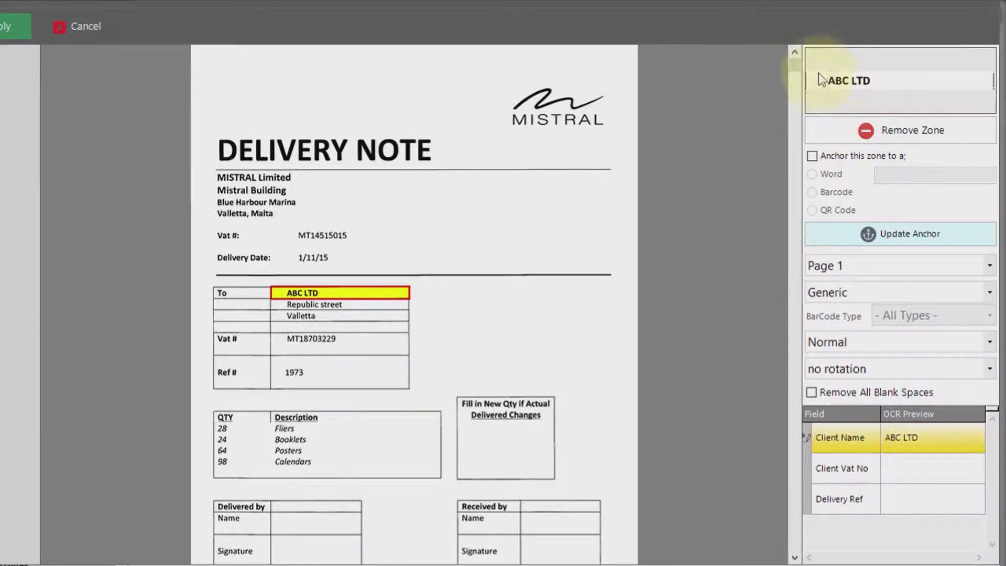
{"action": "left_click", "coordinate": [898, 290]}
{"action": "left_click", "coordinate": [869, 331]}
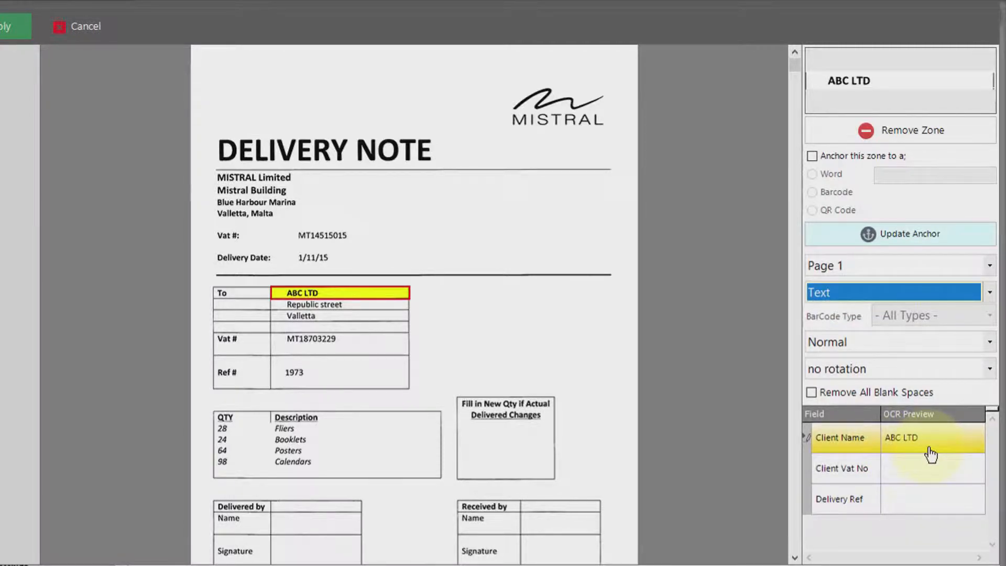
Draw OCR zones for Client Vat No and Delivery Ref over the Vat # and Ref # value cells in the recipient table.
{"action": "left_click", "coordinate": [920, 479]}
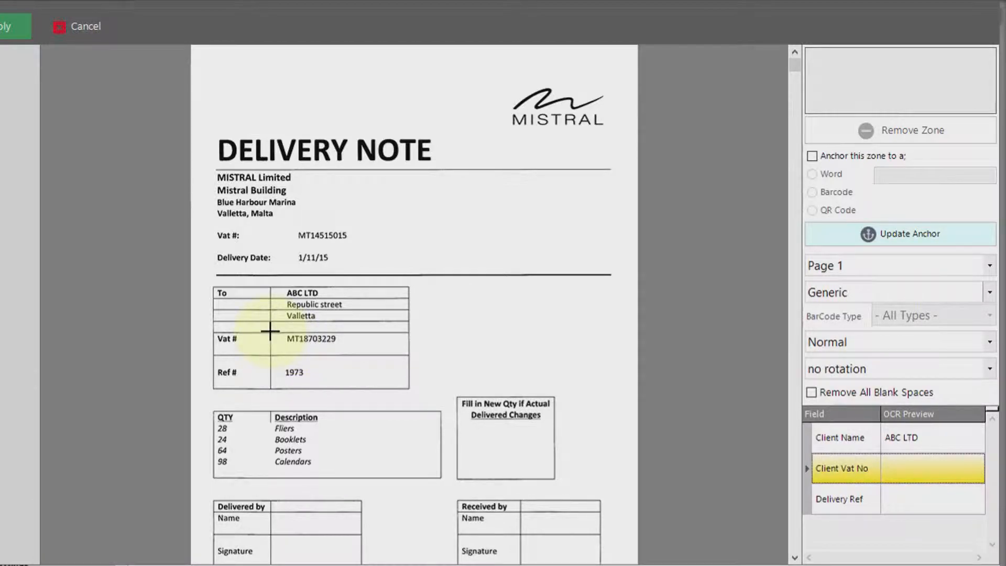
{"action": "left_click_drag", "start_coordinate": [271, 331], "coordinate": [404, 353]}
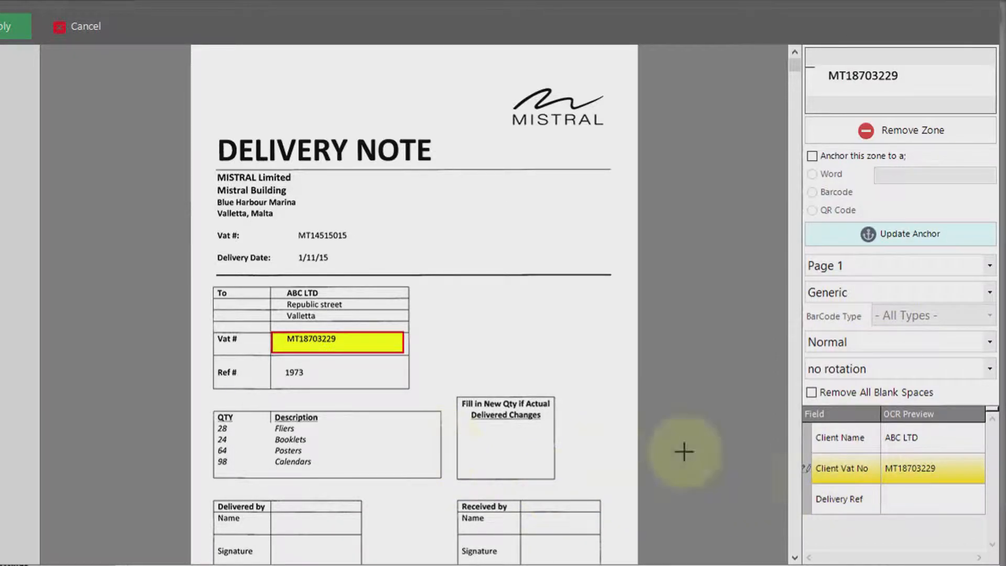
{"action": "left_click", "coordinate": [927, 509]}
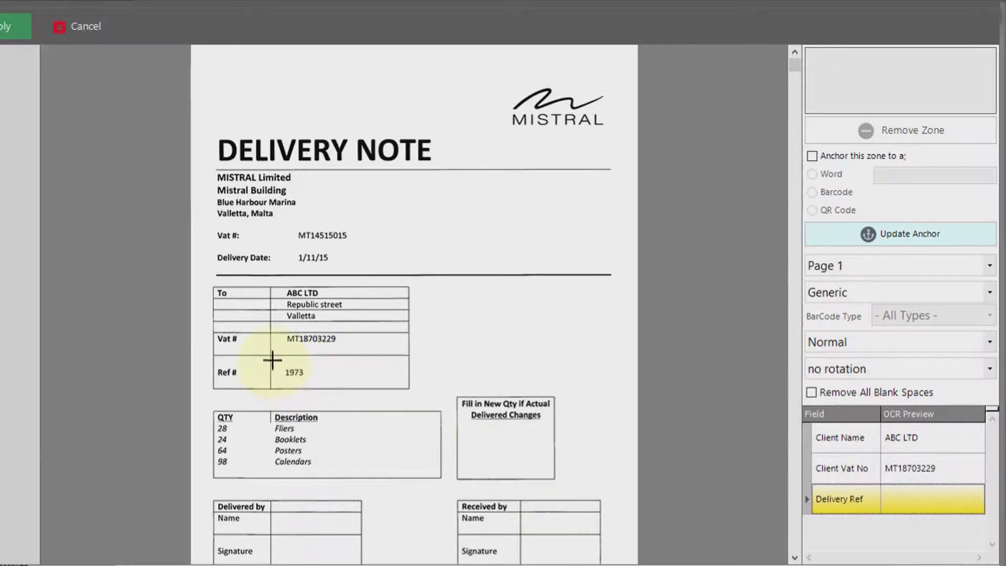
{"action": "left_click_drag", "start_coordinate": [272, 359], "coordinate": [408, 384]}
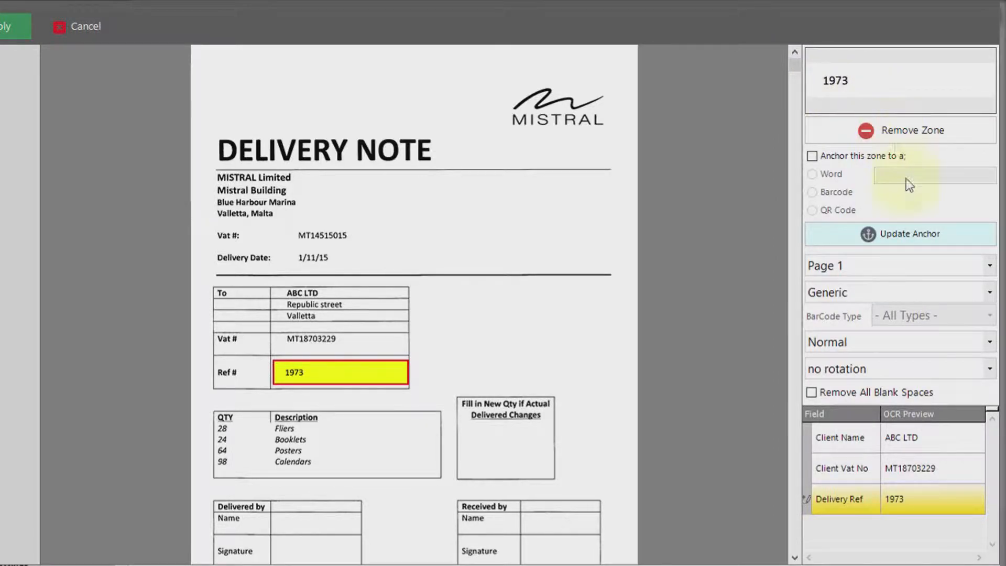
Set the Delivery Ref zone's type to Numbers and apply the OCR zones to the job.
{"action": "left_click", "coordinate": [864, 293]}
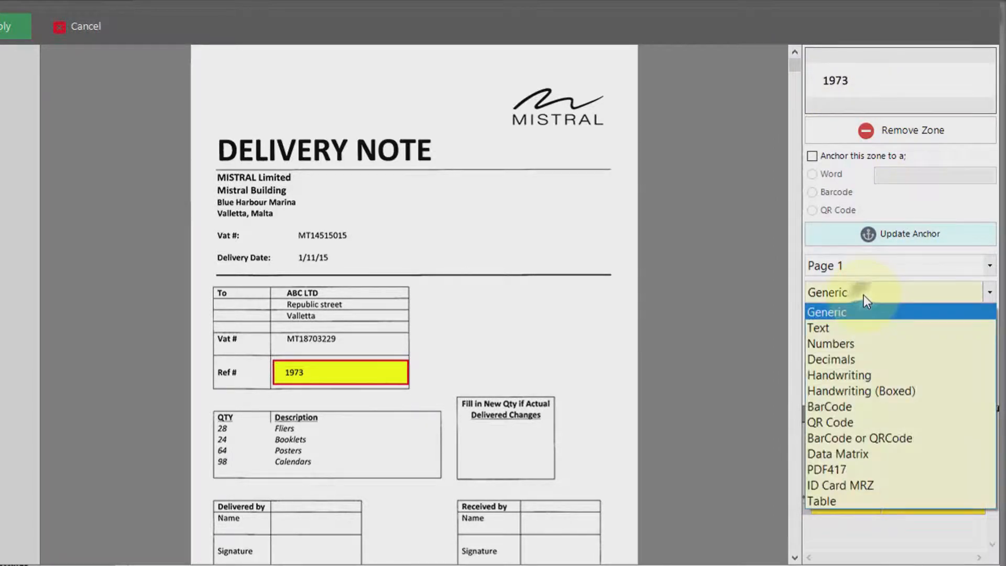
{"action": "left_click", "coordinate": [854, 344]}
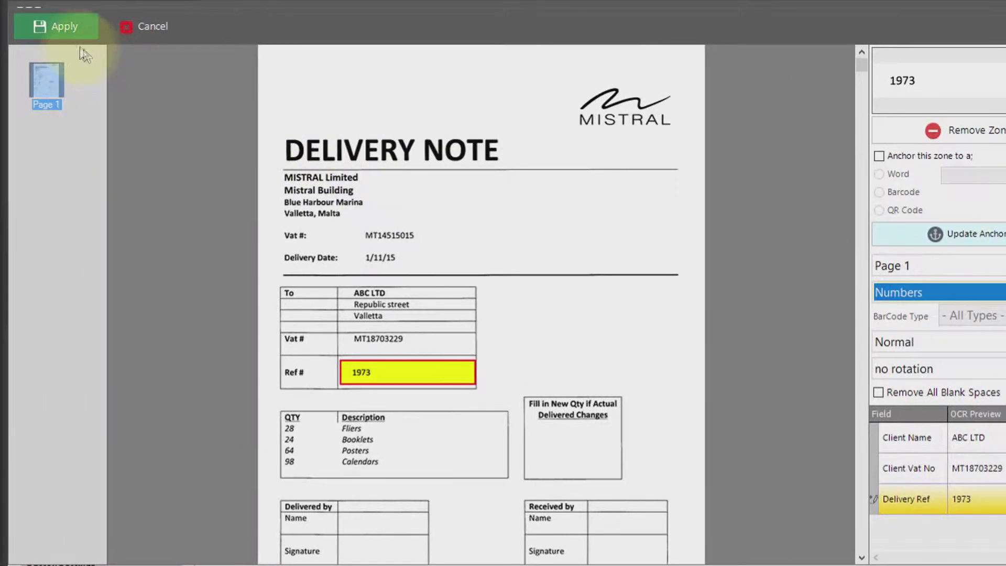
{"action": "left_click", "coordinate": [56, 30]}
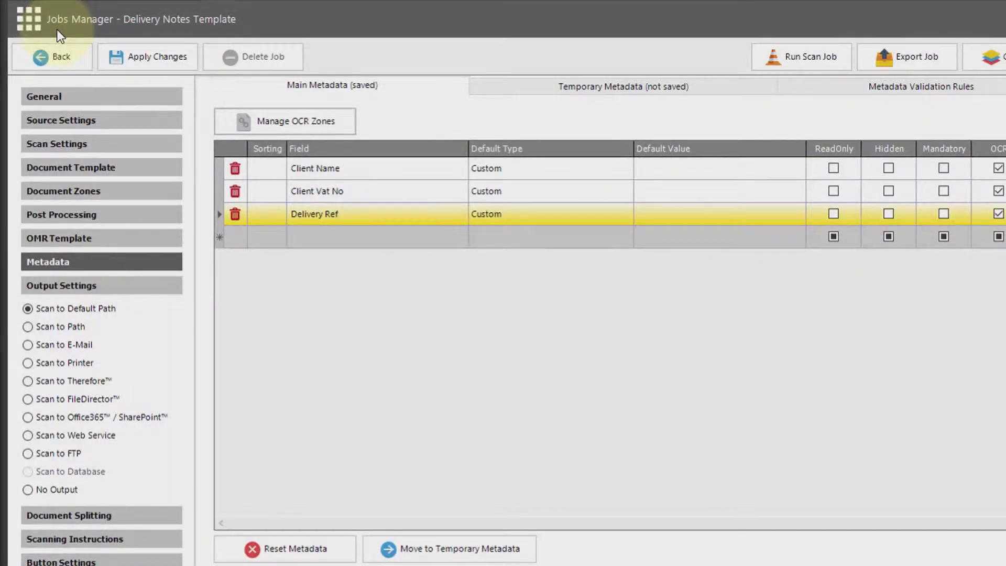
Set the job's output to Scan to Path with the filename [Delivery Ref] + [Client Name].
{"action": "left_click", "coordinate": [55, 326]}
{"action": "left_click", "coordinate": [343, 108]}
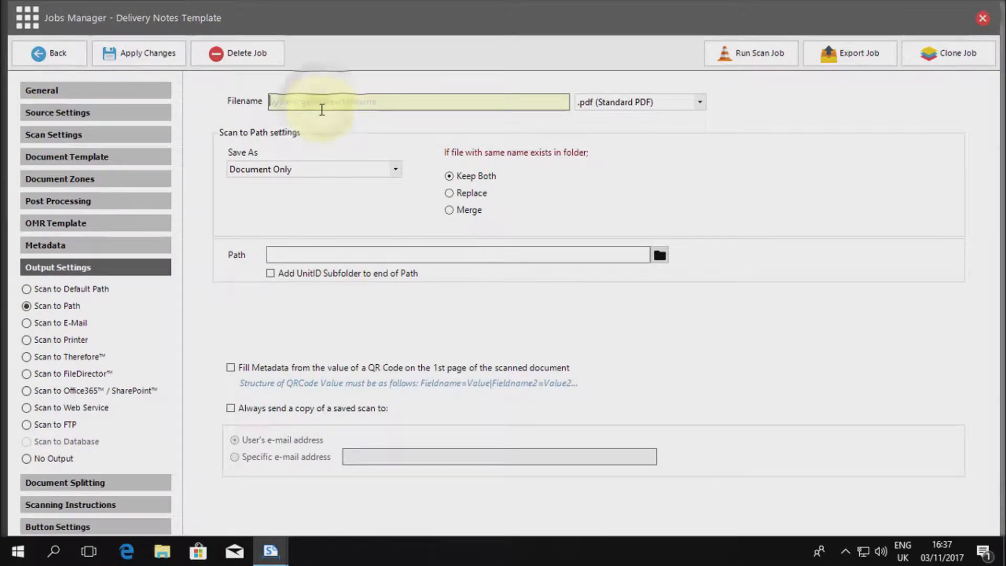
{"action": "type", "text": "["}
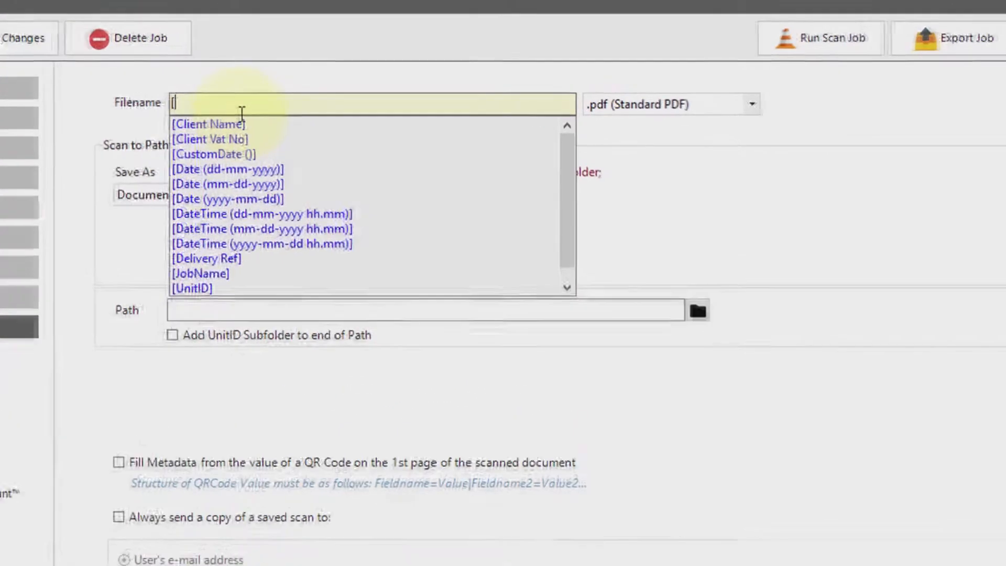
{"action": "left_click", "coordinate": [199, 268]}
{"action": "left_click", "coordinate": [194, 268]}
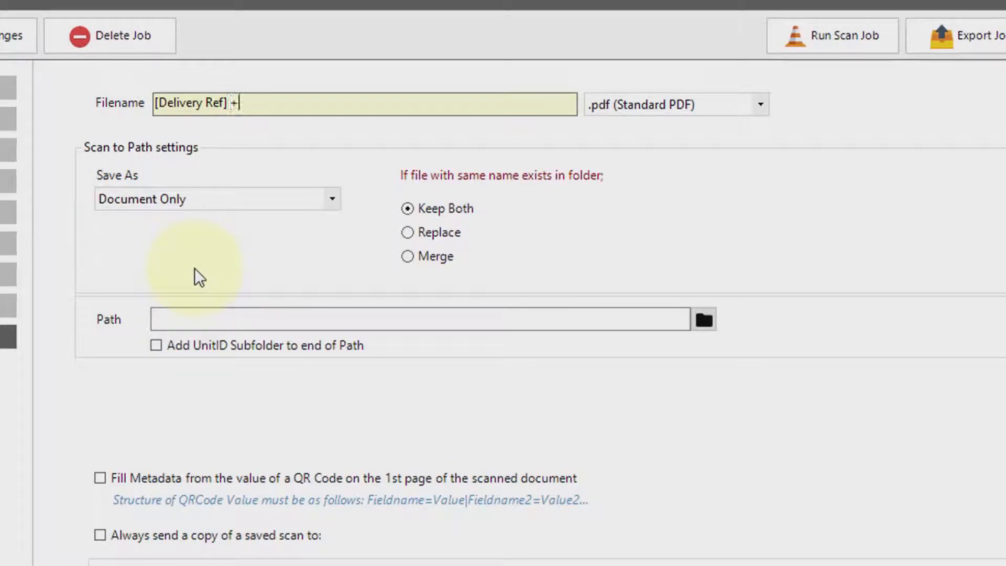
{"action": "type", "text": "+ ["}
{"action": "left_click", "coordinate": [204, 84]}
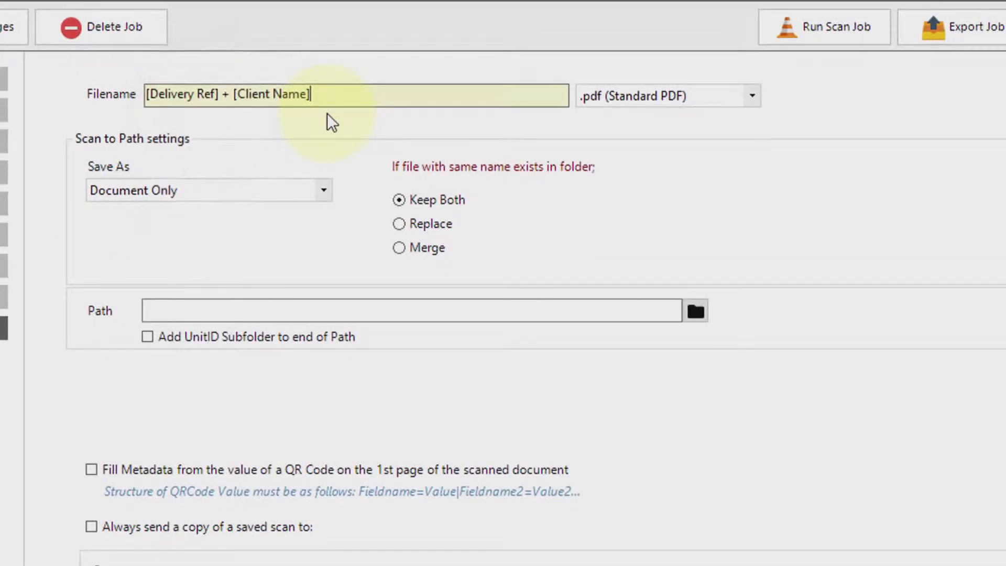
Set the scan output to save as Document + CSV Metadata.
{"action": "left_click", "coordinate": [319, 193]}
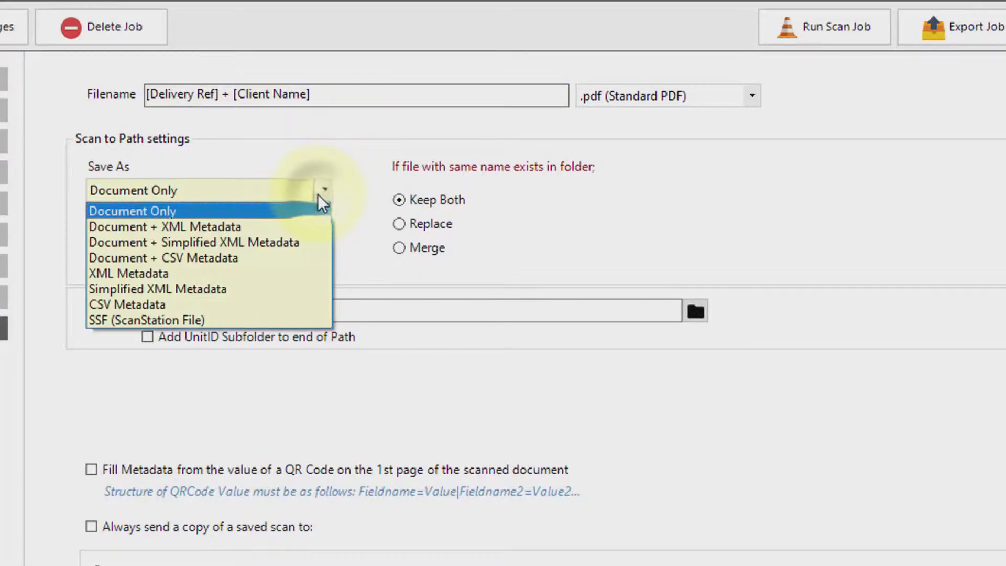
{"action": "left_click", "coordinate": [202, 258]}
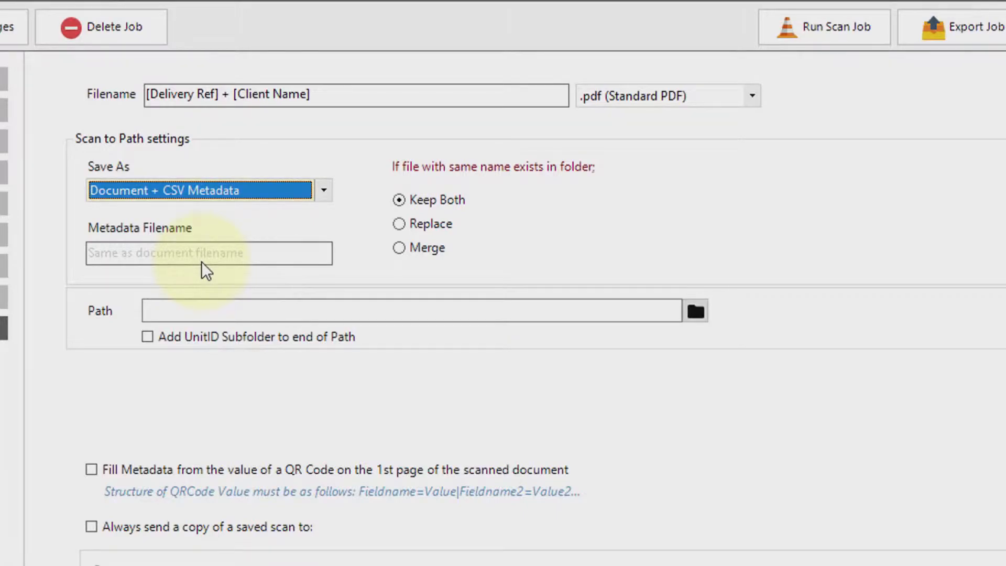
Set the scan output path to C:\Scans\Output.
{"action": "left_click", "coordinate": [696, 312]}
{"action": "double_click", "coordinate": [400, 330]}
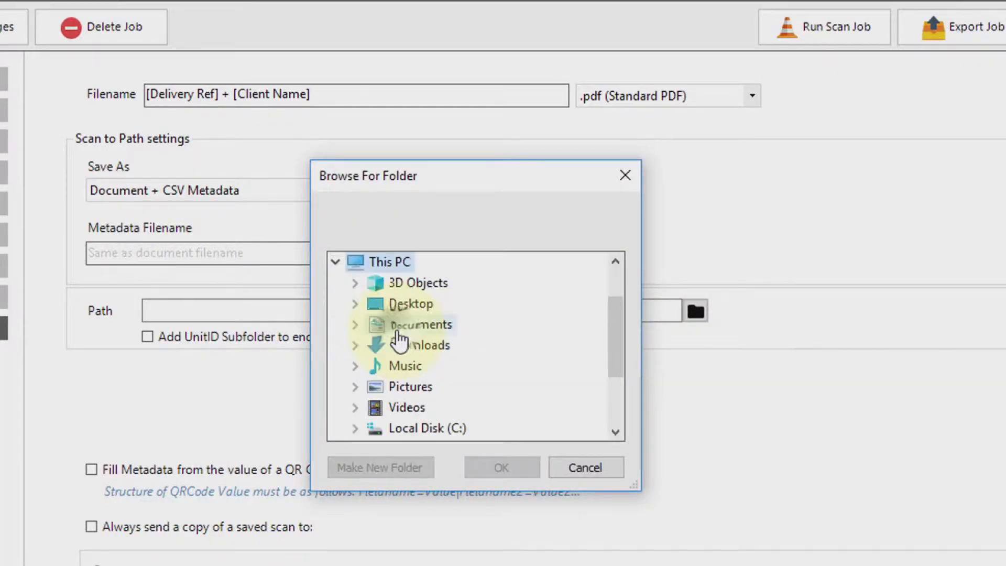
{"action": "double_click", "coordinate": [404, 428]}
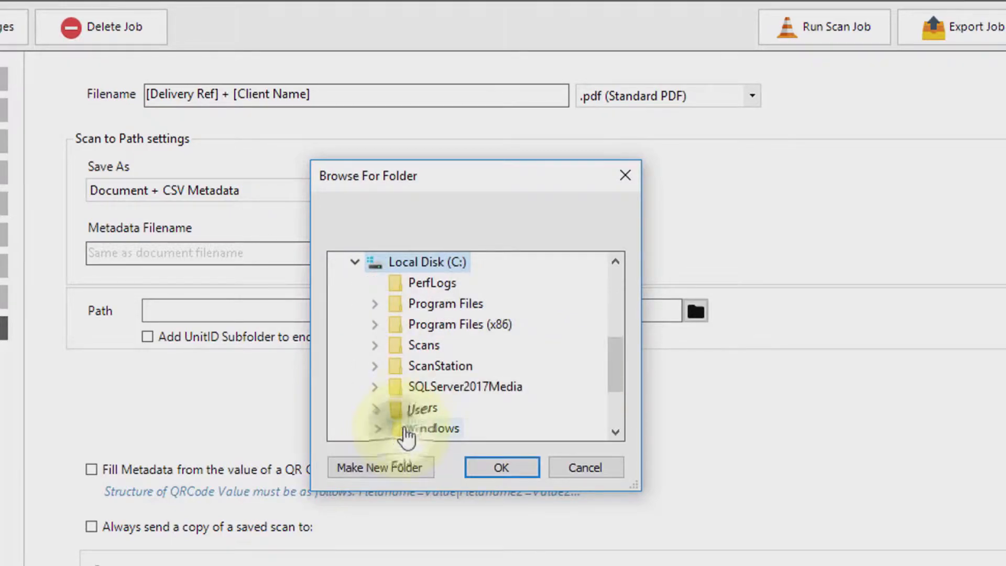
{"action": "double_click", "coordinate": [406, 346]}
{"action": "left_click", "coordinate": [446, 407]}
{"action": "left_click", "coordinate": [512, 464]}
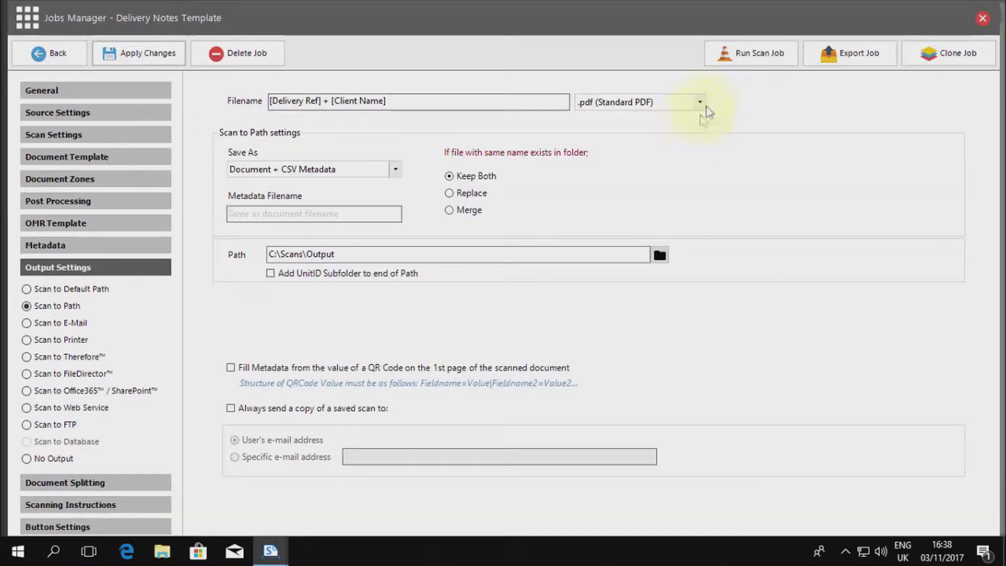
Save and run the scan job, importing 016122163347.pdf, 2016101395233.pdf and 2016102792350.pdf together from Delivery Notes.
{"action": "left_click", "coordinate": [756, 55]}
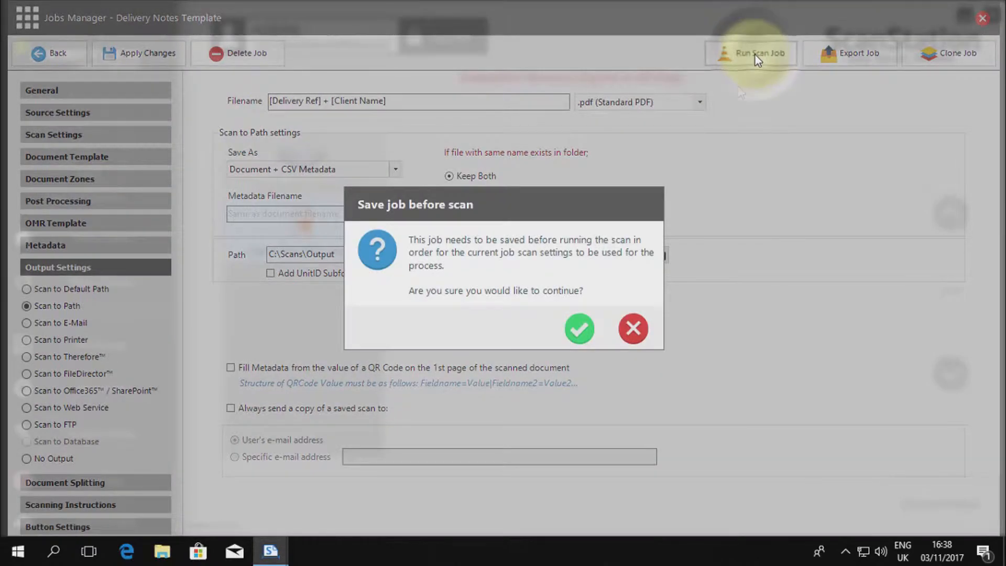
{"action": "left_click", "coordinate": [585, 335]}
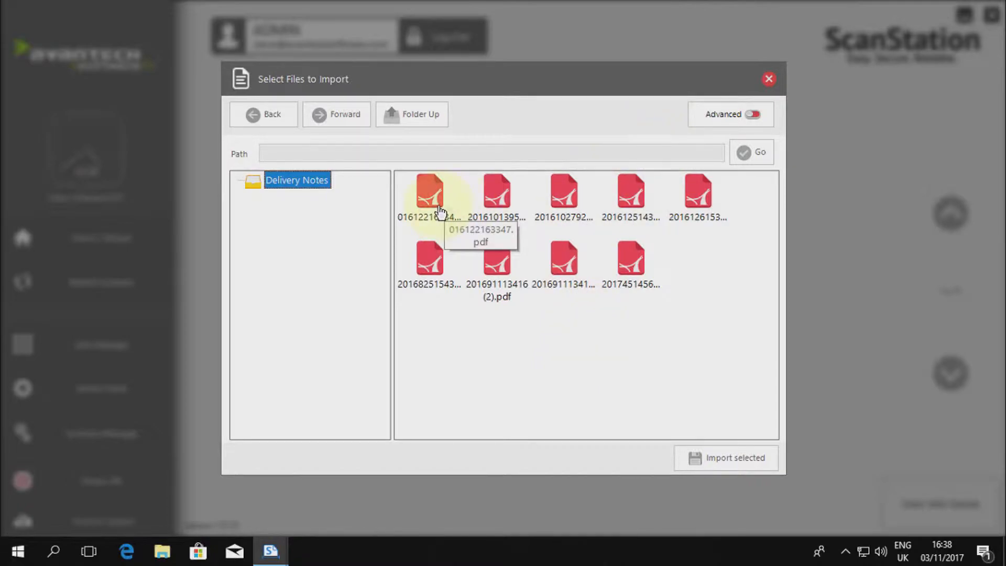
{"action": "left_click", "coordinate": [732, 115]}
{"action": "double_click", "coordinate": [338, 191]}
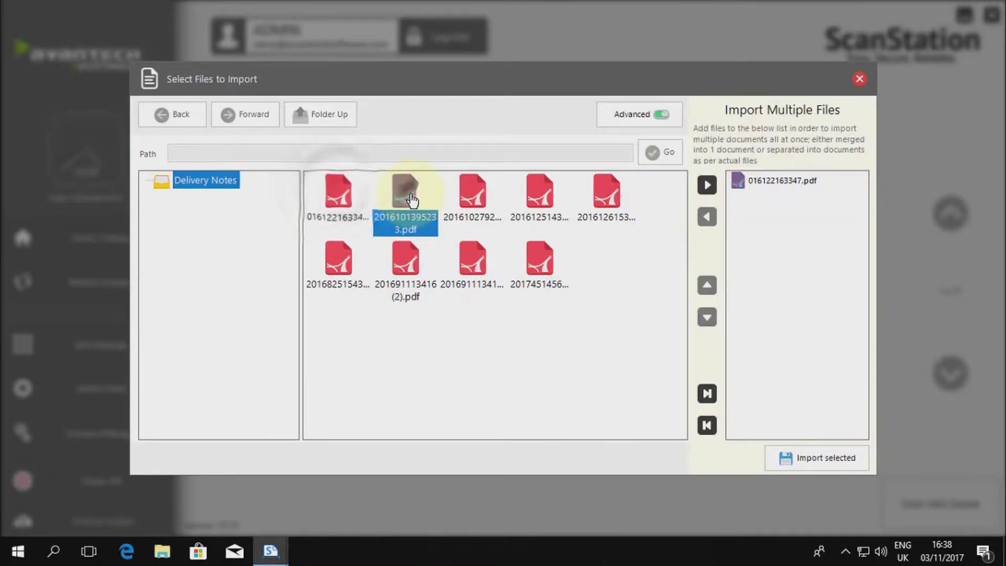
{"action": "double_click", "coordinate": [406, 192]}
{"action": "double_click", "coordinate": [473, 193]}
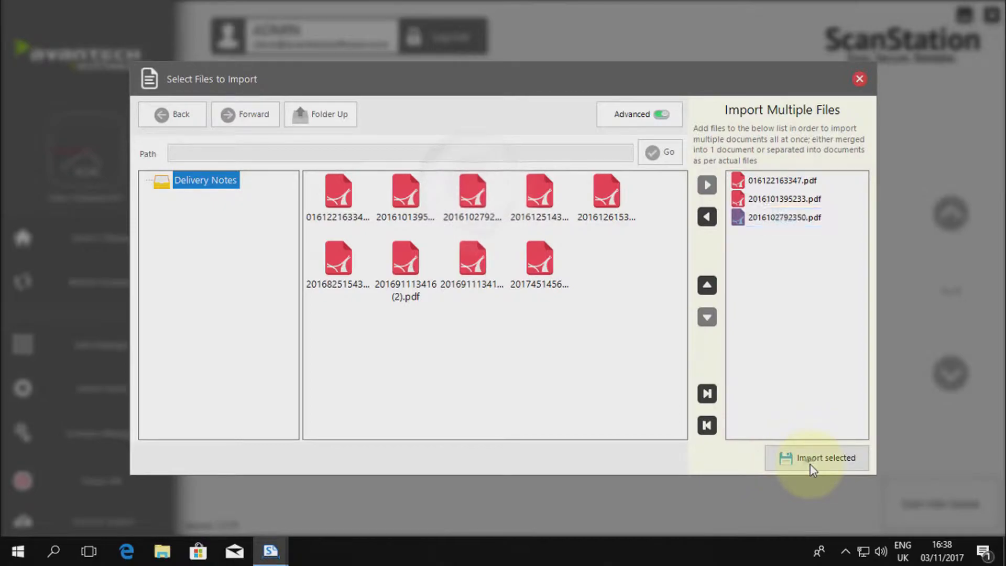
{"action": "left_click", "coordinate": [809, 463]}
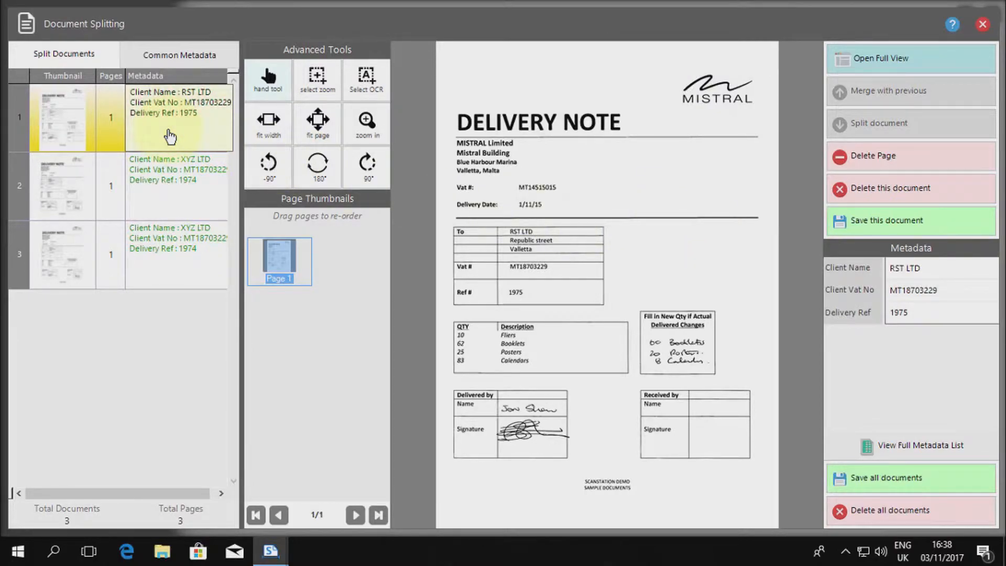
Check the Client Name, Client Vat No and Delivery Ref metadata of all three split documents against their OCR zones.
{"action": "left_click", "coordinate": [954, 274]}
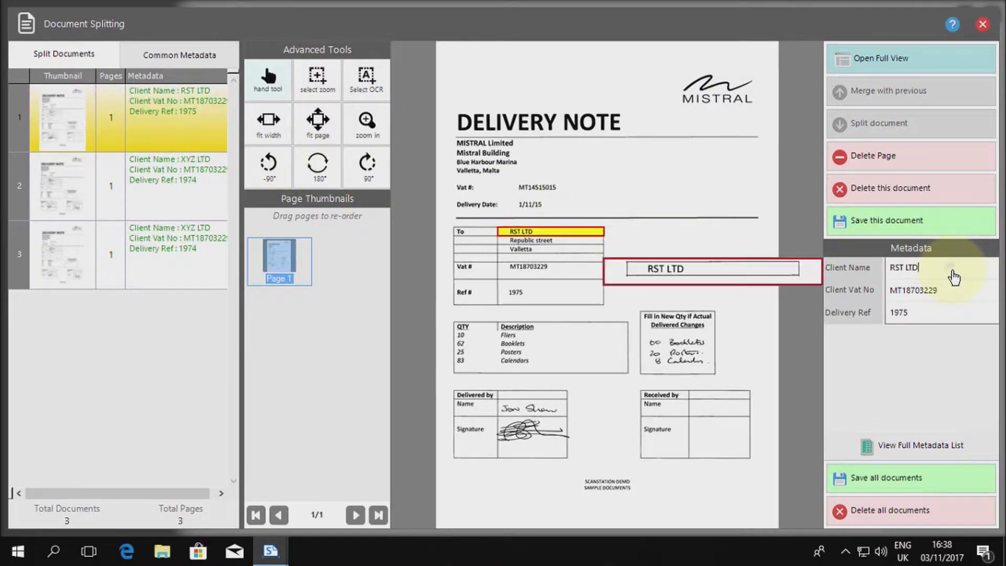
{"action": "left_click", "coordinate": [957, 296]}
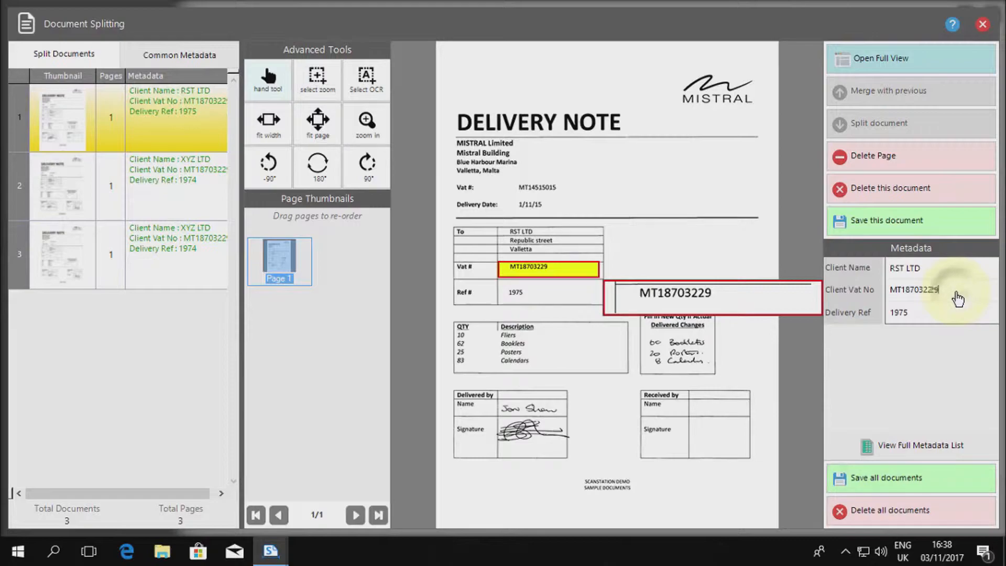
{"action": "left_click", "coordinate": [958, 313]}
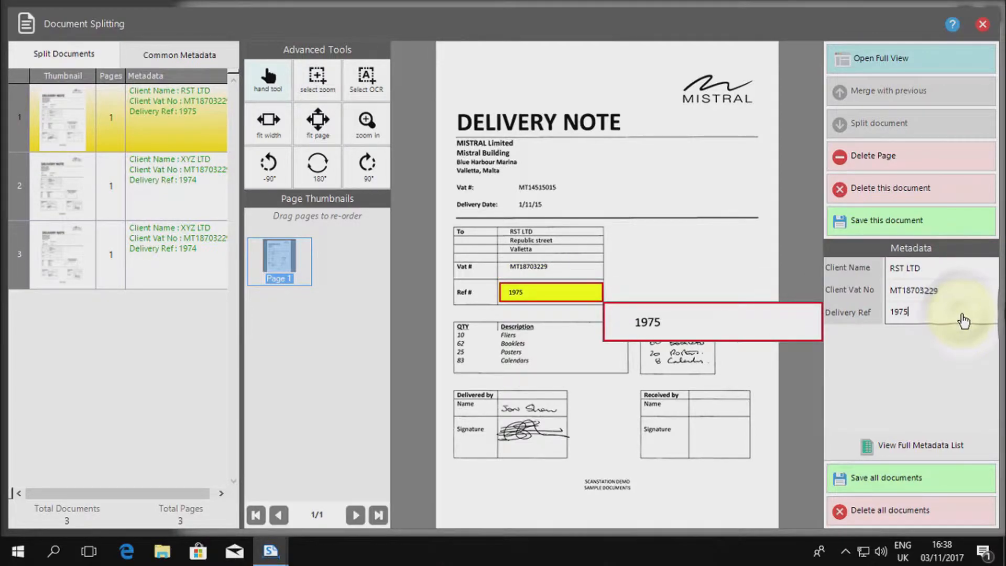
{"action": "left_click", "coordinate": [214, 202]}
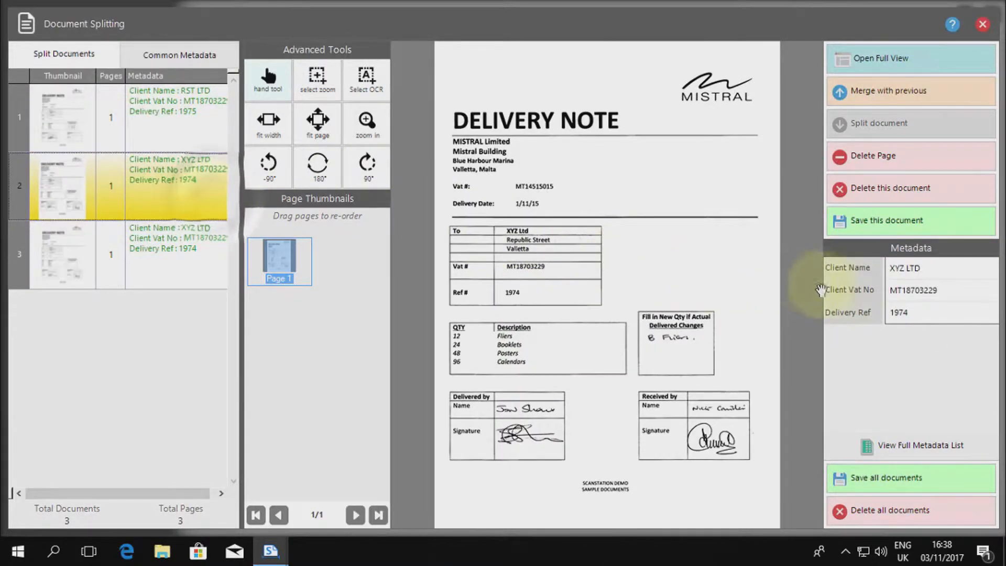
{"action": "left_click", "coordinate": [949, 271]}
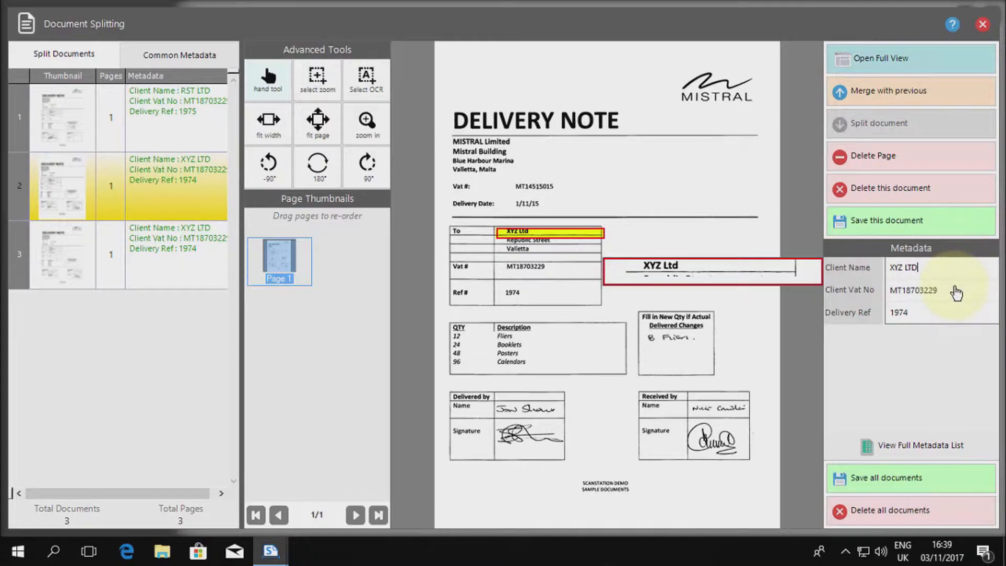
{"action": "left_click", "coordinate": [956, 291]}
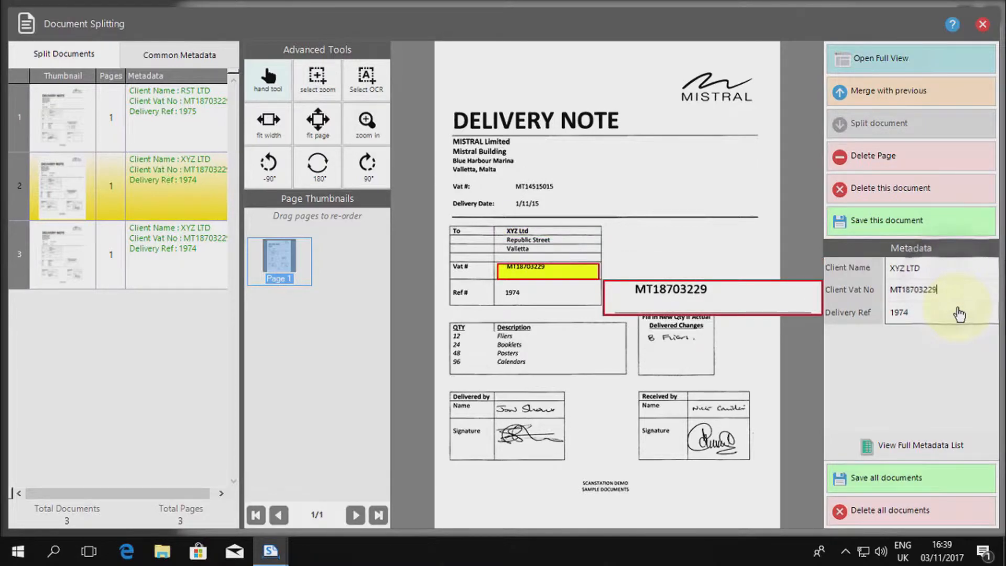
{"action": "left_click", "coordinate": [960, 312]}
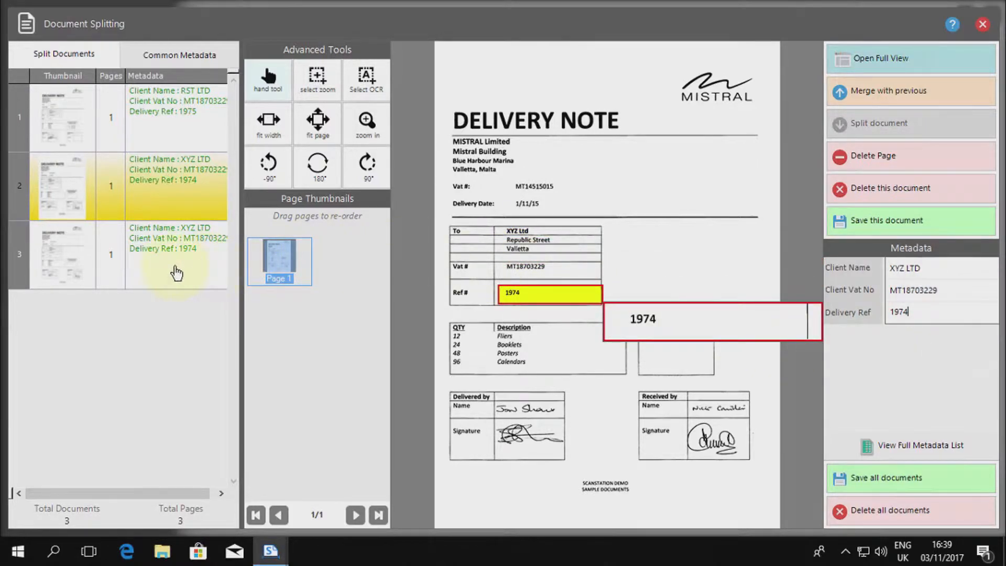
{"action": "left_click", "coordinate": [176, 272]}
{"action": "left_click", "coordinate": [948, 270]}
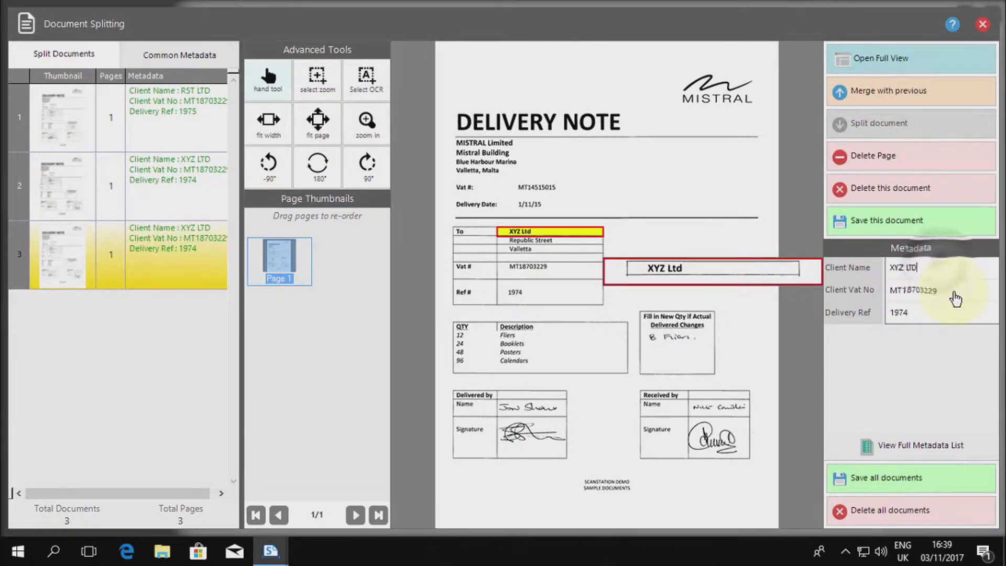
{"action": "left_click", "coordinate": [951, 291]}
{"action": "left_click", "coordinate": [957, 313]}
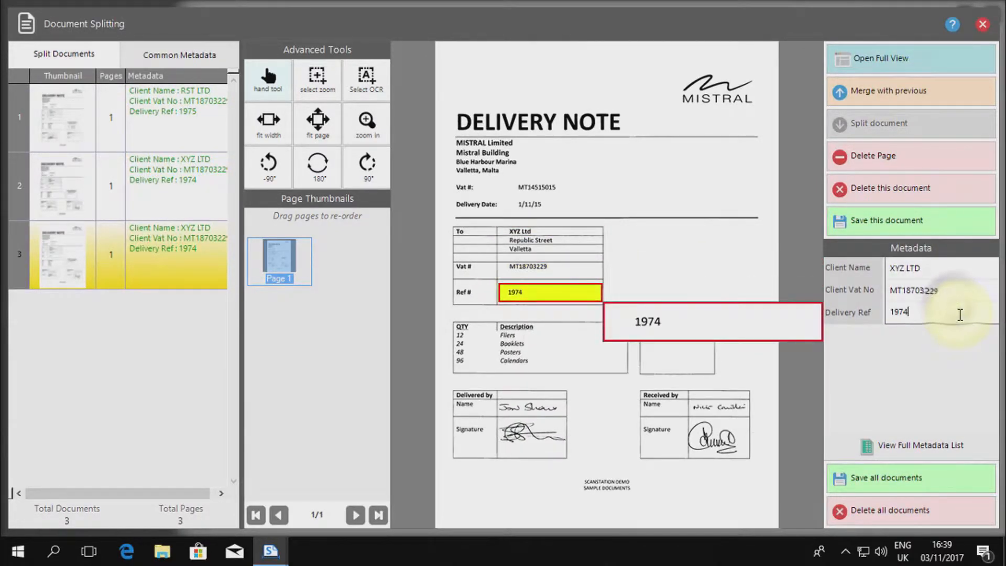
Save all the split documents and close Jobs Manager to return to the home screen.
{"action": "left_click", "coordinate": [928, 478]}
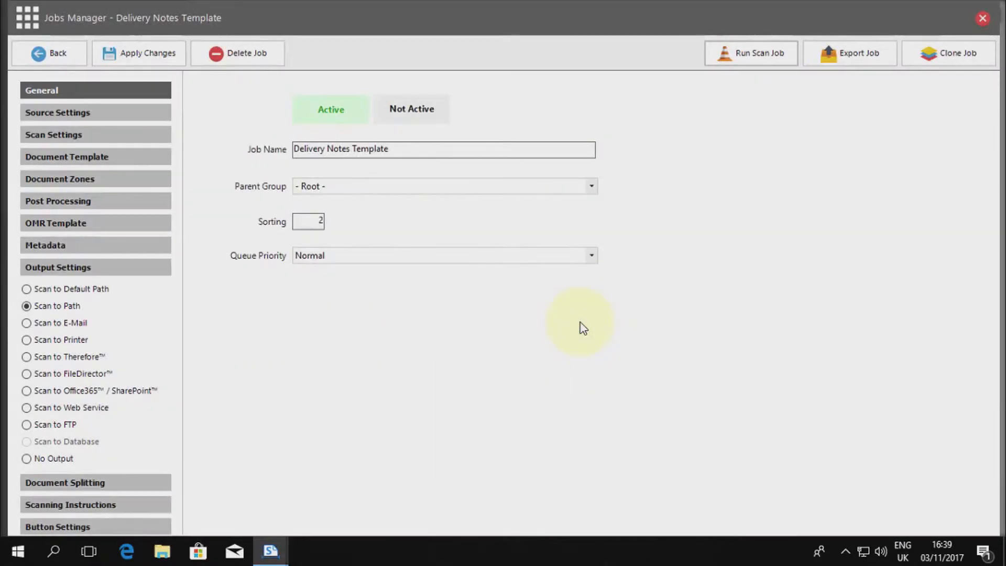
{"action": "left_click", "coordinate": [42, 54]}
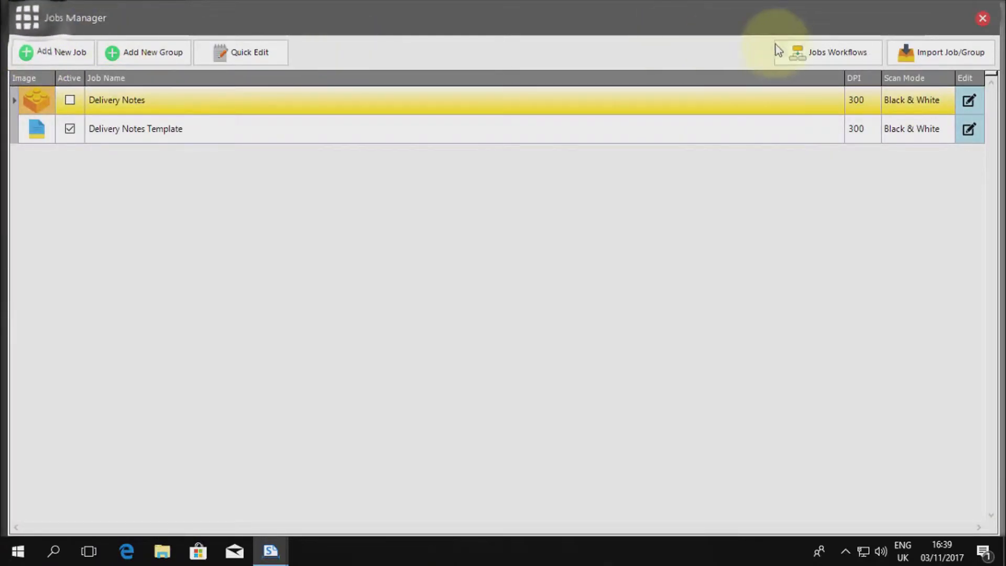
{"action": "left_click", "coordinate": [982, 18]}
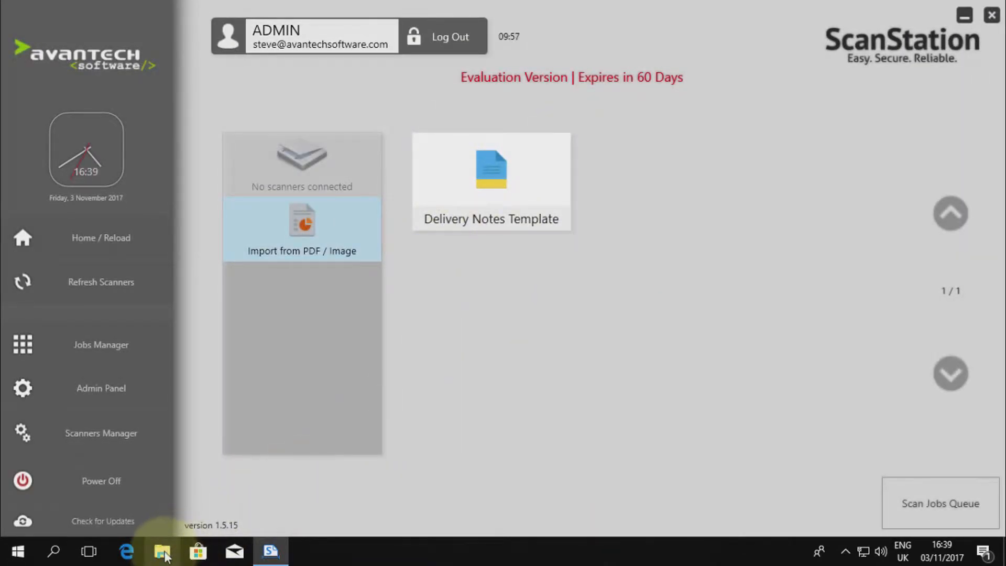
Switch to File Explorer, examine the 1973 + ABC LTD CSV file in the Output folder, and close it and the folder.
{"action": "left_click", "coordinate": [162, 552]}
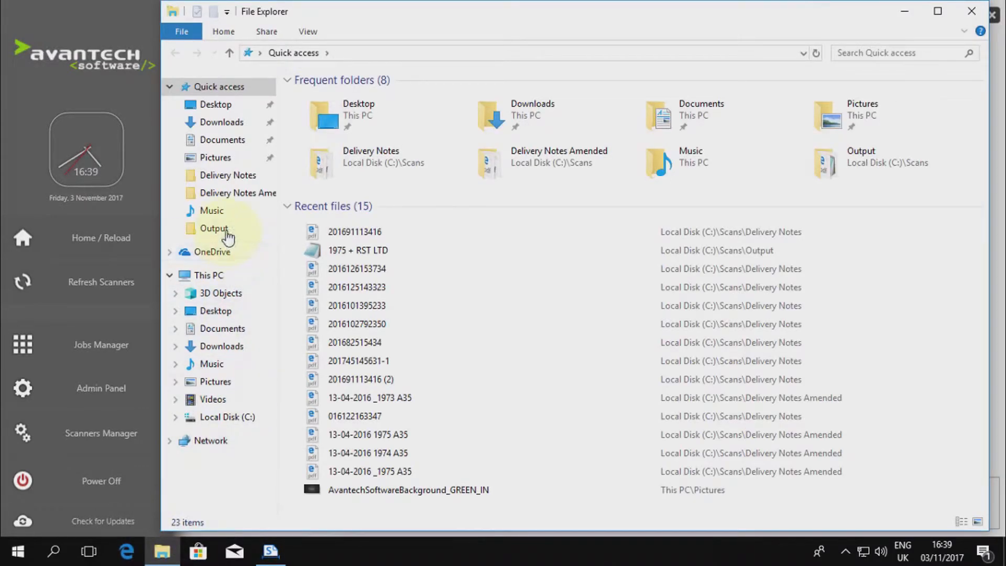
{"action": "left_click", "coordinate": [214, 228]}
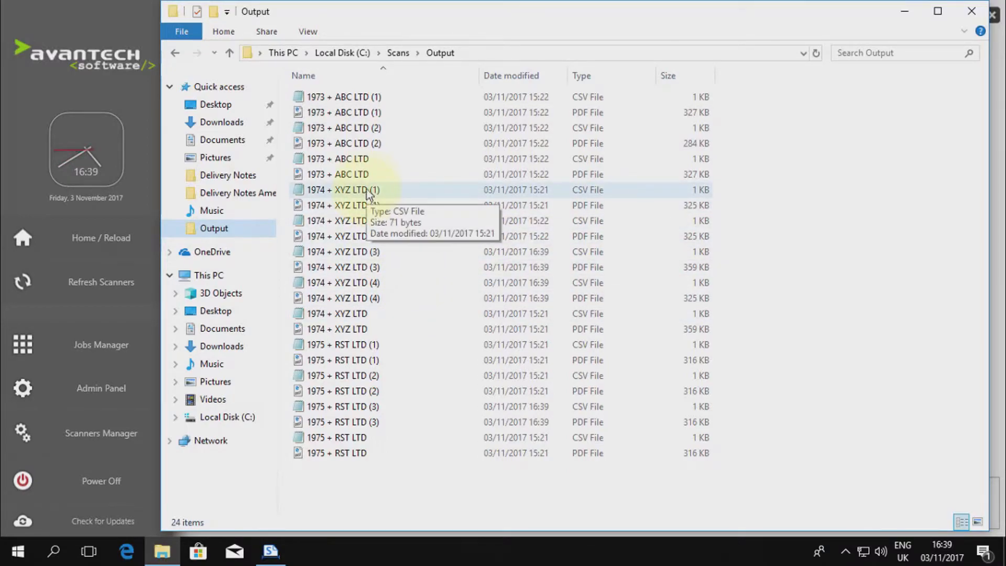
{"action": "left_click", "coordinate": [367, 163]}
{"action": "double_click", "coordinate": [367, 162]}
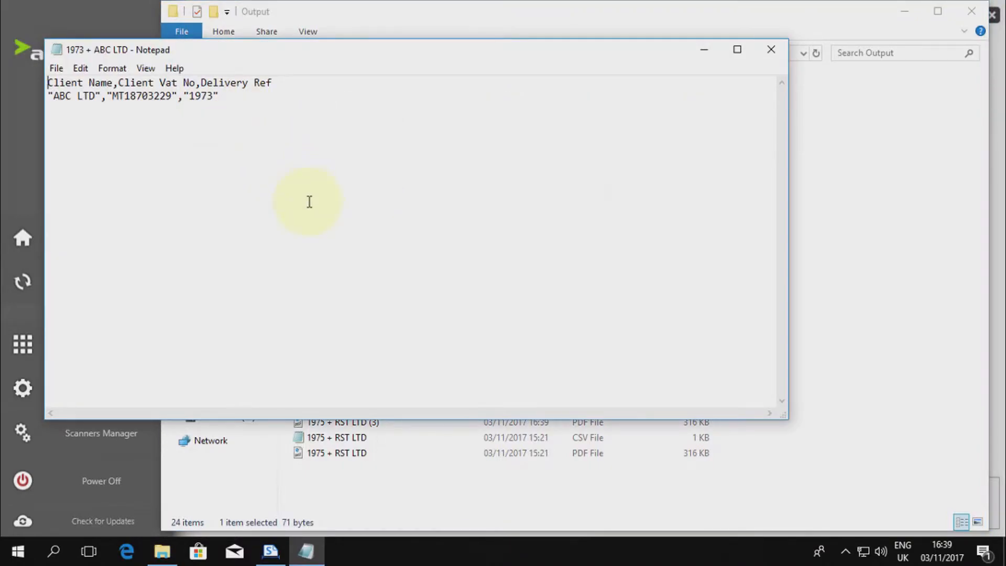
{"action": "left_click", "coordinate": [771, 55]}
{"action": "left_click", "coordinate": [172, 14]}
{"action": "left_click", "coordinate": [173, 16]}
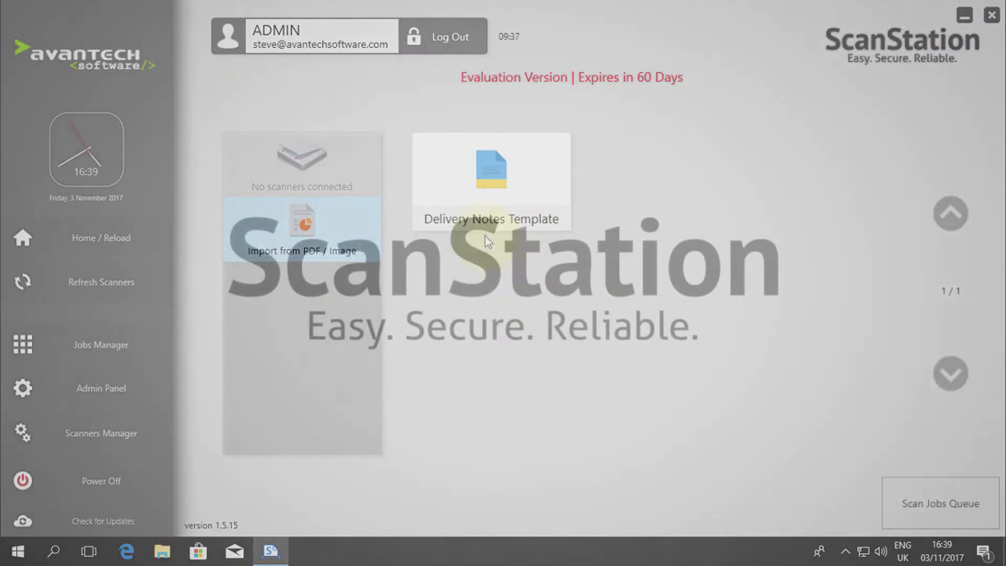